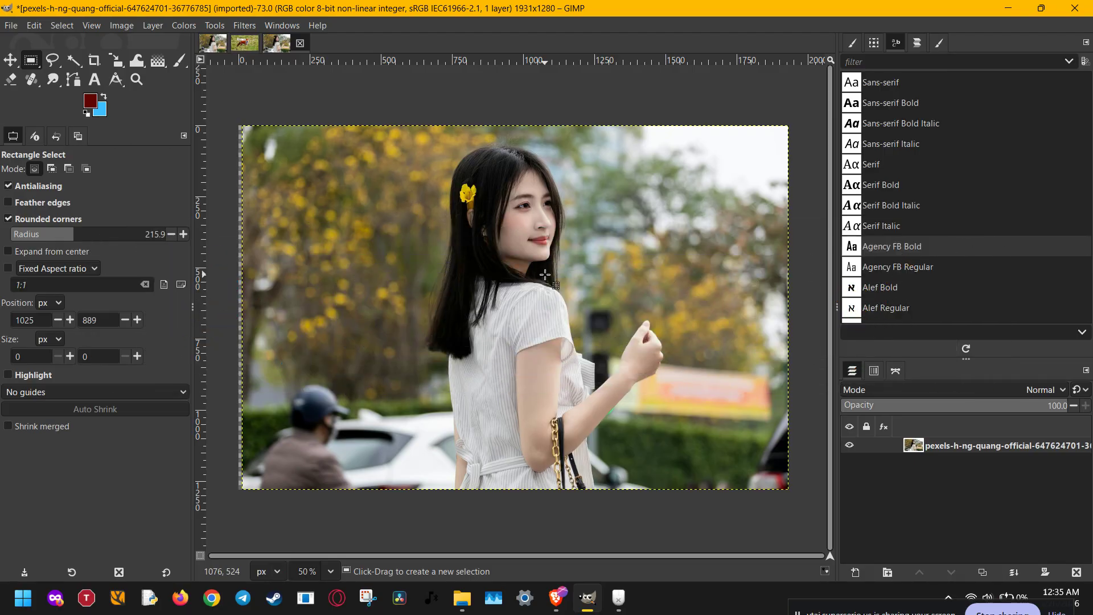
# - Try erasing the photo's left background with the Eraser at size 584, and undo the stroke
pyautogui.hotkey('shift', 'e')
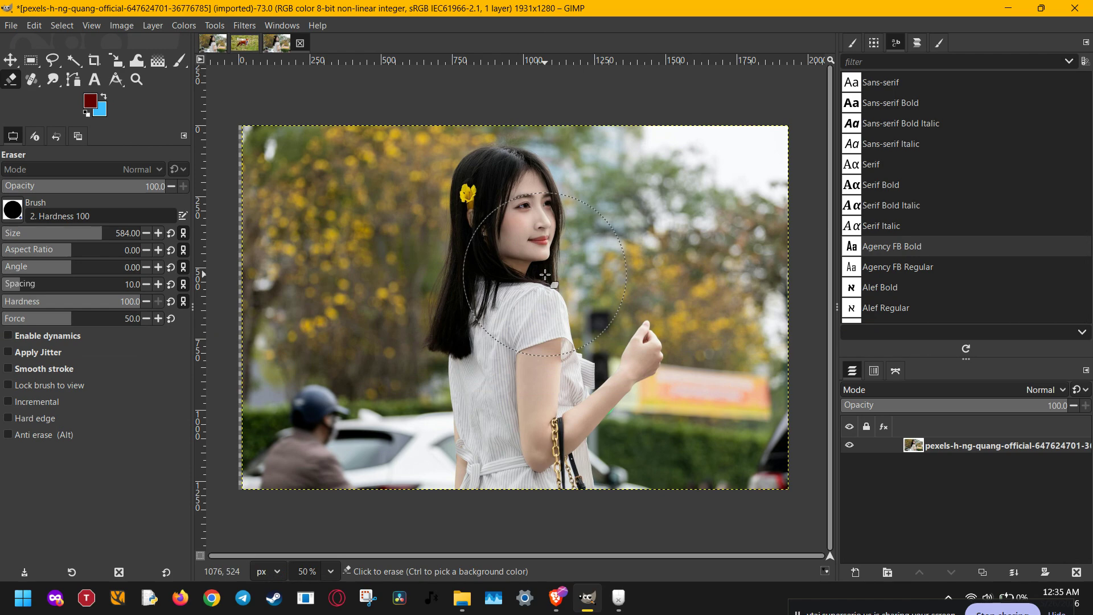
pyautogui.moveTo(313, 154)
pyautogui.mouseDown()
pyautogui.moveTo(283, 267)
pyautogui.moveTo(288, 442)
pyautogui.mouseUp()
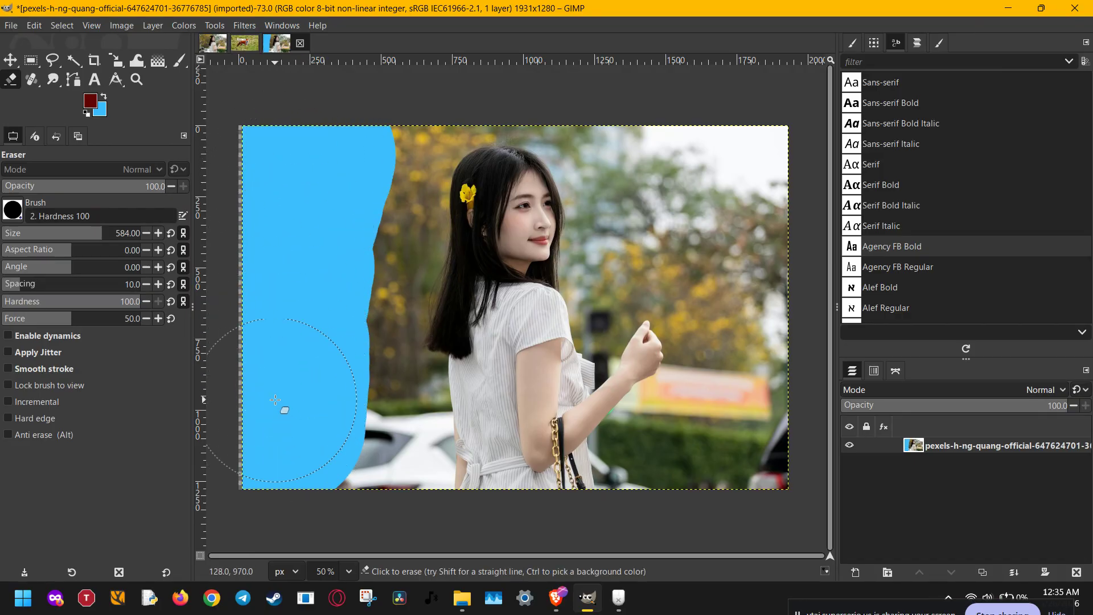
pyautogui.hotkey('ctrl', 'z')
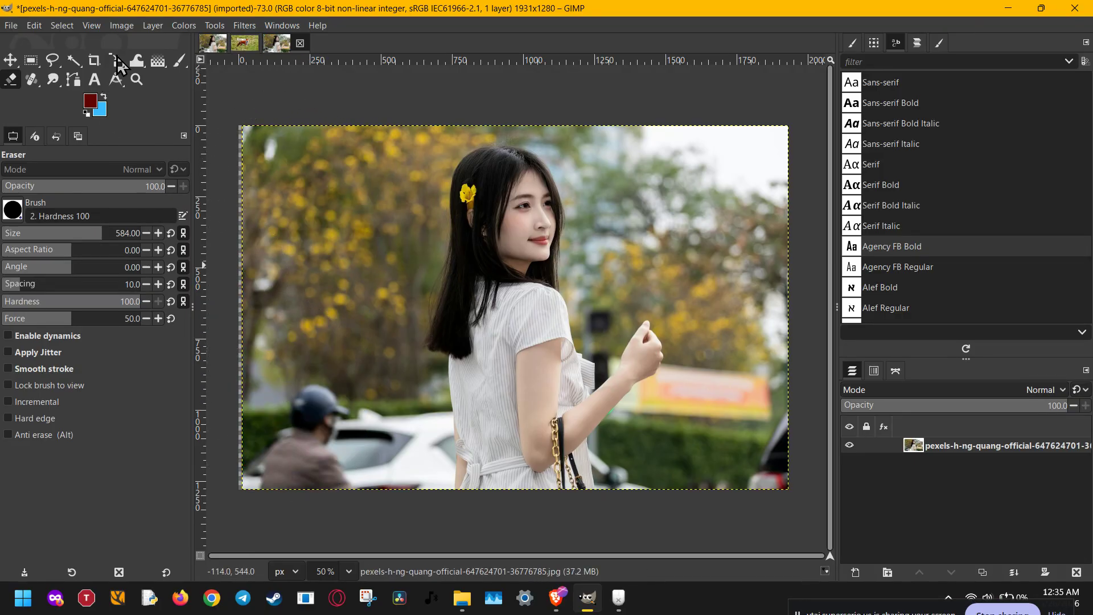
# - Select the Eraser from the paint tools
pyautogui.click(210, 26)
pyautogui.moveTo(232, 57)
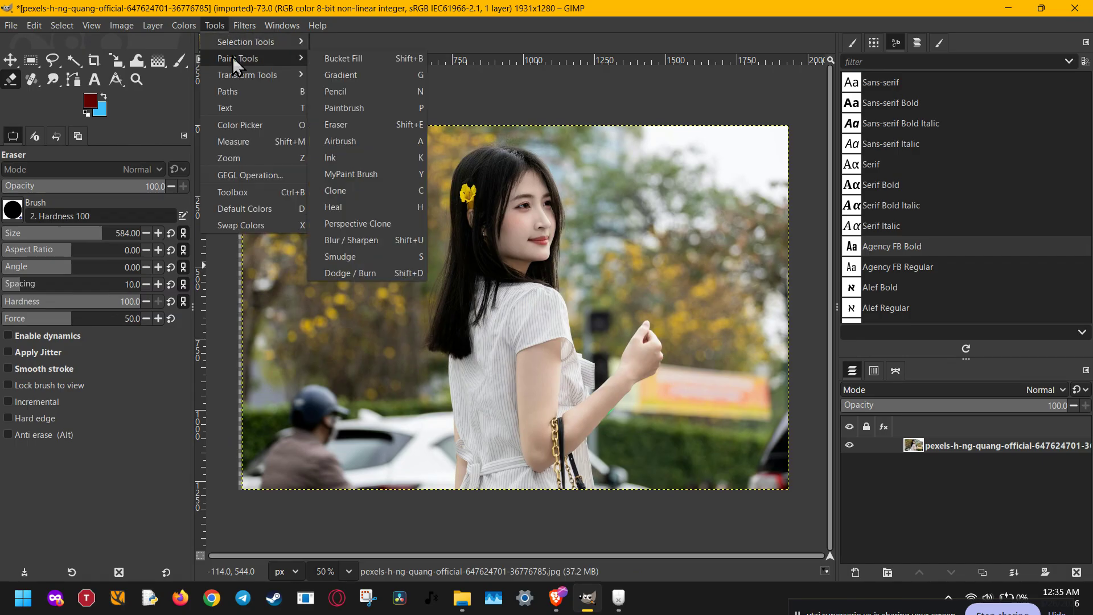
pyautogui.click(397, 124)
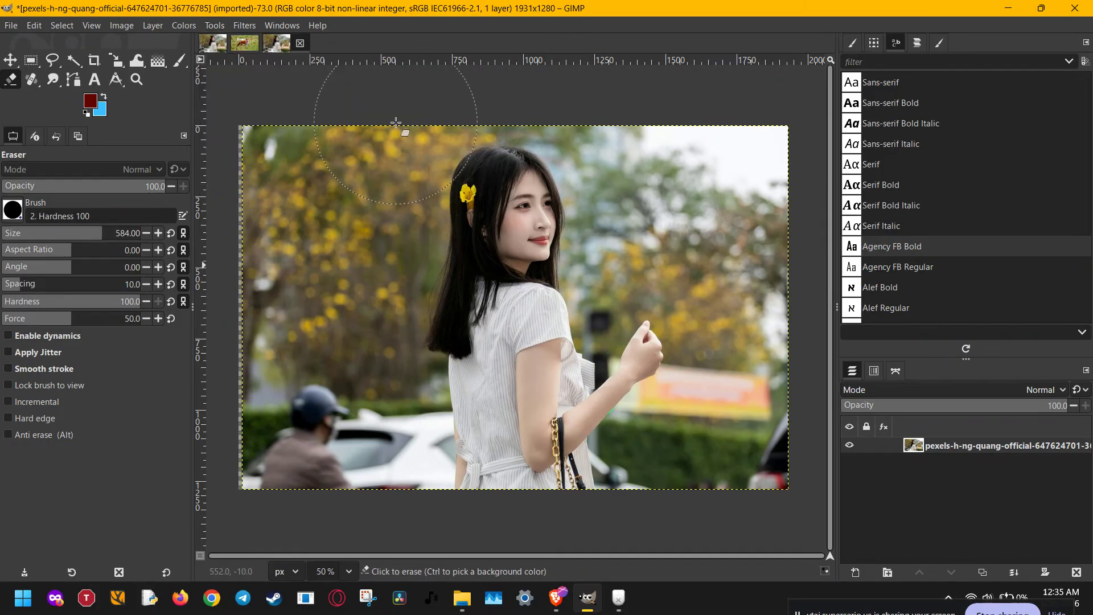
# - Try erasing broad areas of the photo to the background color, undoing each stroke
pyautogui.moveTo(316, 122)
pyautogui.mouseDown()
pyautogui.moveTo(292, 441)
pyautogui.moveTo(323, 450)
pyautogui.moveTo(383, 434)
pyautogui.moveTo(356, 171)
pyautogui.moveTo(499, 138)
pyautogui.moveTo(584, 136)
pyautogui.mouseUp()
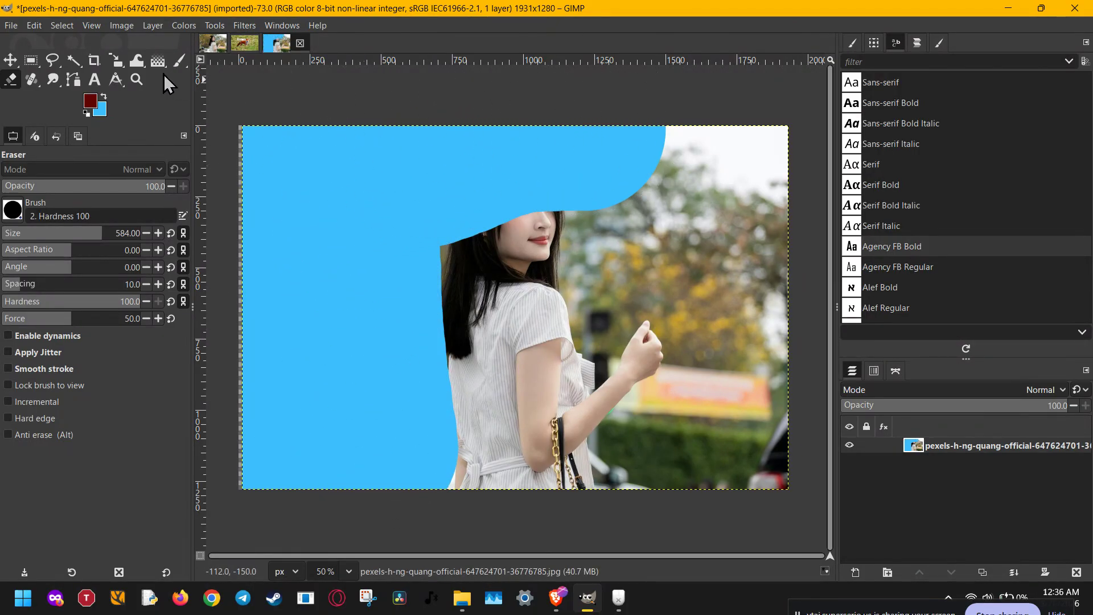
pyautogui.hotkey('ctrl', 'z')
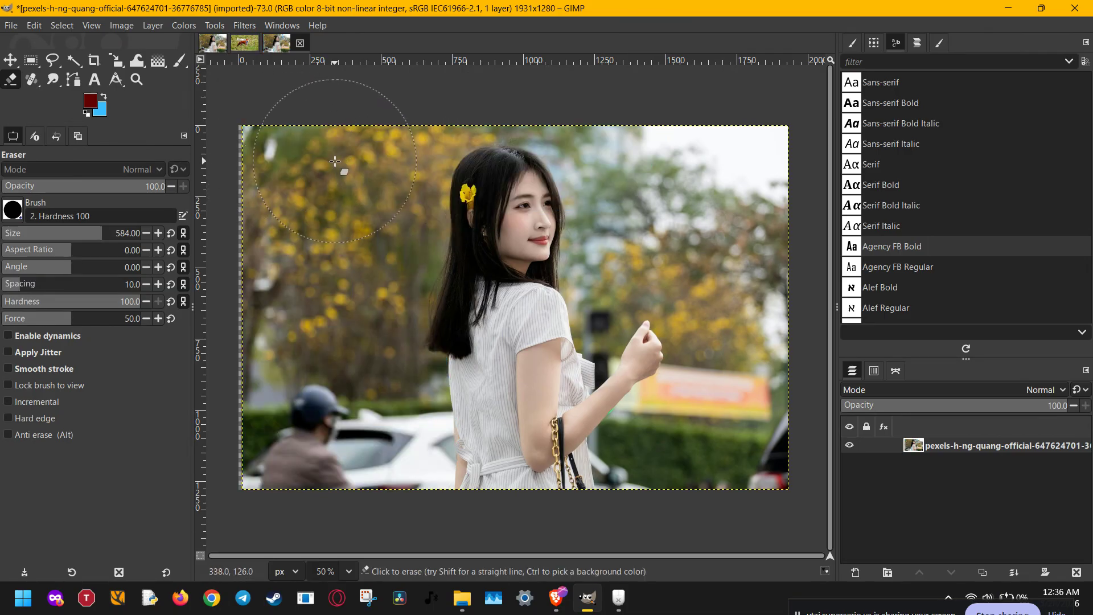
pyautogui.moveTo(312, 165)
pyautogui.mouseDown()
pyautogui.moveTo(300, 418)
pyautogui.moveTo(317, 462)
pyautogui.moveTo(345, 465)
pyautogui.moveTo(356, 440)
pyautogui.moveTo(341, 218)
pyautogui.moveTo(354, 158)
pyautogui.moveTo(477, 99)
pyautogui.moveTo(577, 76)
pyautogui.moveTo(615, 76)
pyautogui.moveTo(668, 210)
pyautogui.moveTo(717, 187)
pyautogui.moveTo(744, 342)
pyautogui.moveTo(741, 440)
pyautogui.moveTo(787, 433)
pyautogui.mouseUp()
pyautogui.hotkey('ctrl', 'z')
# - Add an alpha channel to the photo layer, test-erase the left background, and undo the stroke
pyautogui.rightClick(951, 448)
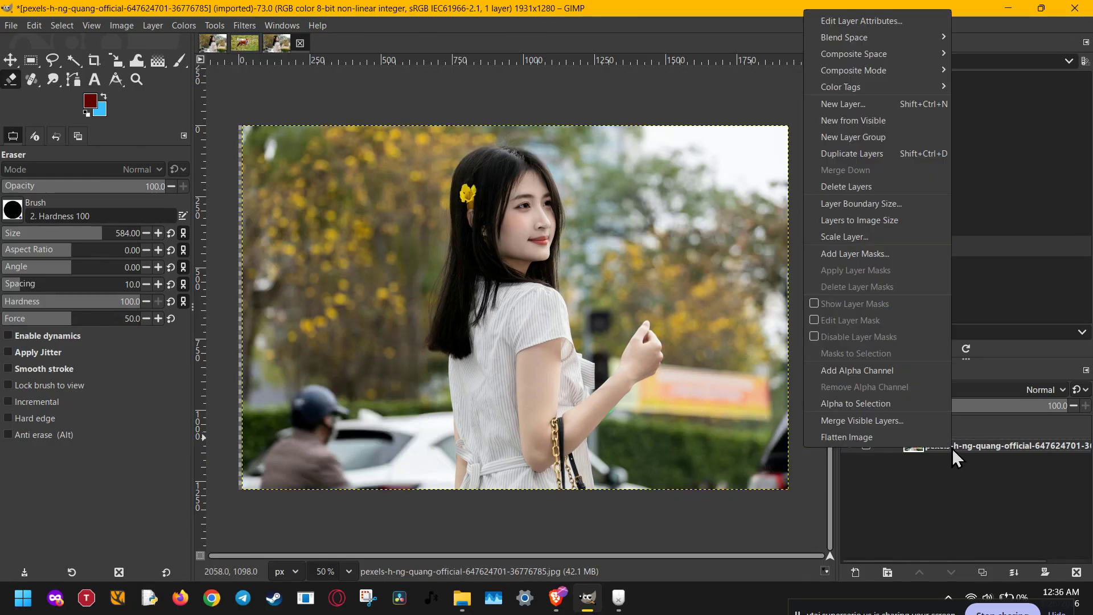
pyautogui.click(890, 370)
pyautogui.moveTo(302, 170)
pyautogui.mouseDown()
pyautogui.moveTo(279, 279)
pyautogui.moveTo(272, 416)
pyautogui.moveTo(296, 456)
pyautogui.moveTo(306, 449)
pyautogui.moveTo(325, 213)
pyautogui.moveTo(312, 217)
pyautogui.moveTo(372, 223)
pyautogui.moveTo(356, 227)
pyautogui.mouseUp()
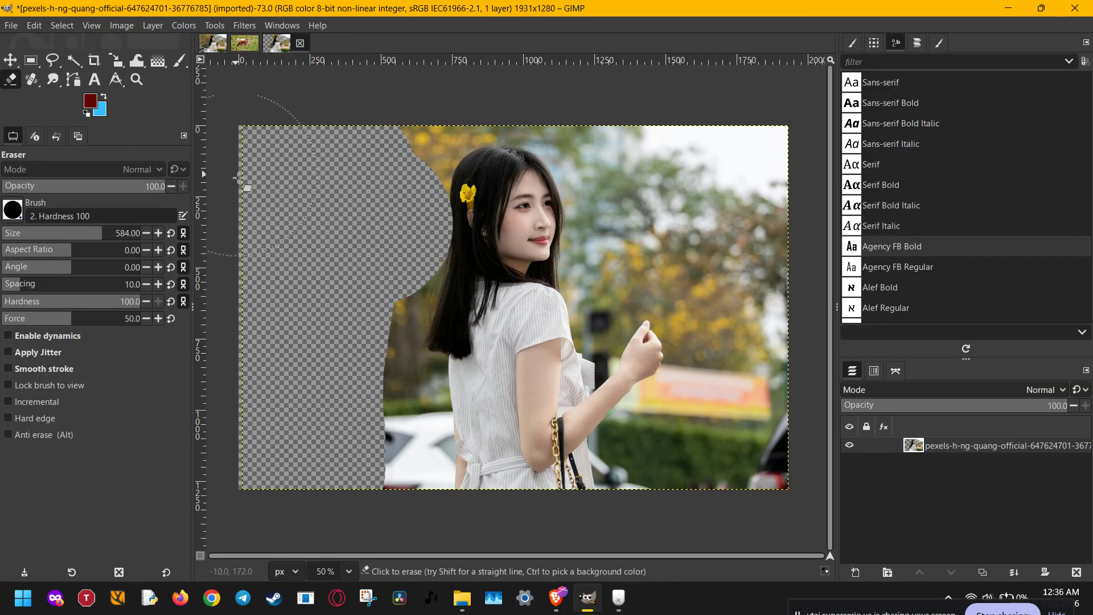
pyautogui.hotkey('ctrl', 'z')
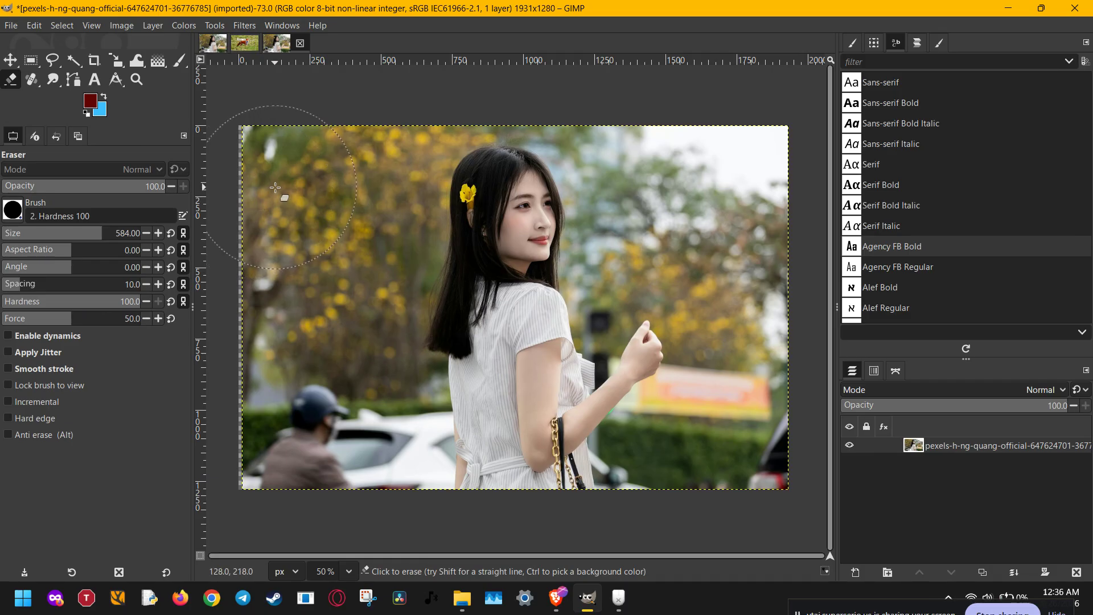
# - Try erasing the left background with the eraser size set to 377, and undo the stroke
pyautogui.click(78, 234)
pyautogui.moveTo(302, 152)
pyautogui.mouseDown()
pyautogui.moveTo(260, 209)
pyautogui.moveTo(338, 173)
pyautogui.moveTo(336, 194)
pyautogui.moveTo(269, 277)
pyautogui.moveTo(316, 260)
pyautogui.moveTo(279, 332)
pyautogui.moveTo(303, 353)
pyautogui.moveTo(287, 409)
pyautogui.moveTo(307, 409)
pyautogui.moveTo(291, 439)
pyautogui.moveTo(329, 437)
pyautogui.moveTo(331, 469)
pyautogui.moveTo(305, 472)
pyautogui.moveTo(275, 443)
pyautogui.moveTo(296, 477)
pyautogui.moveTo(377, 465)
pyautogui.moveTo(363, 435)
pyautogui.mouseUp()
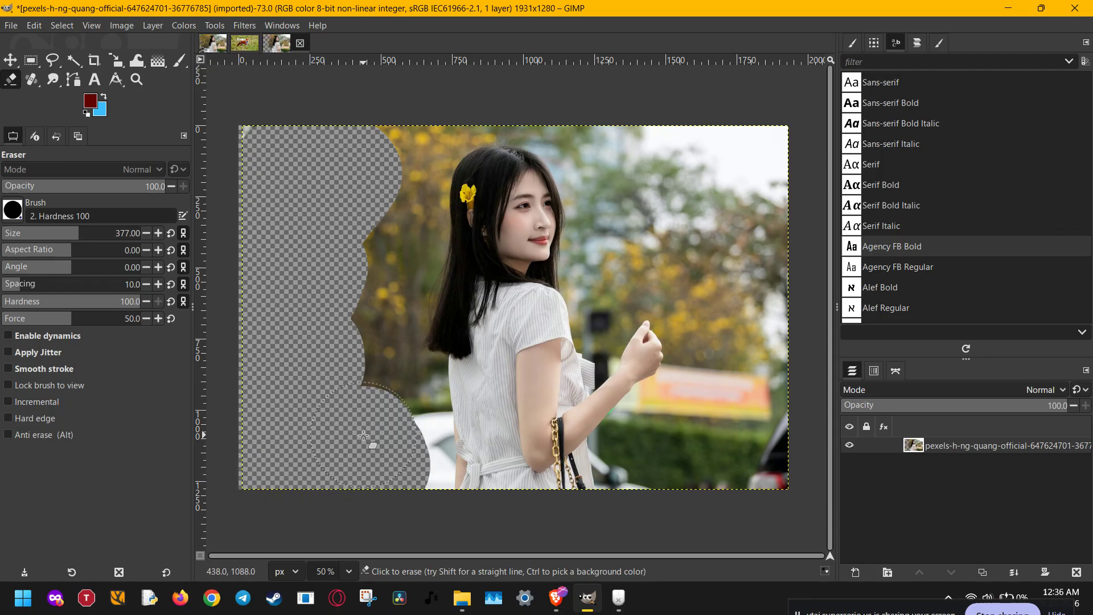
pyautogui.hotkey('ctrl', 'z')
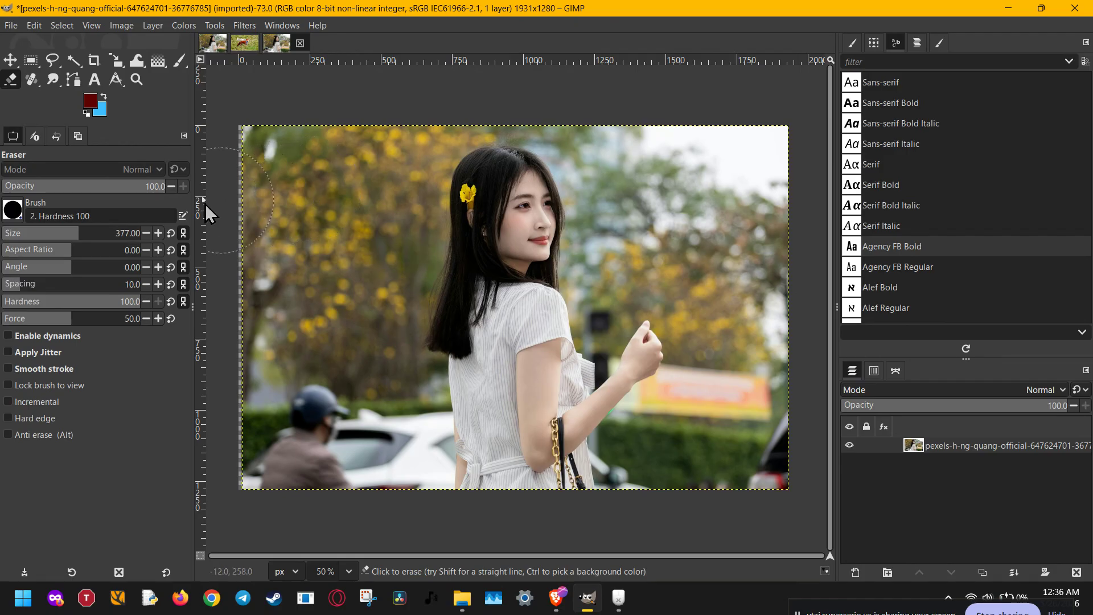
# - Erase a diagonal stroke over the upper-left foliage at eraser size 64, and repeat it at size 354
pyautogui.click(58, 238)
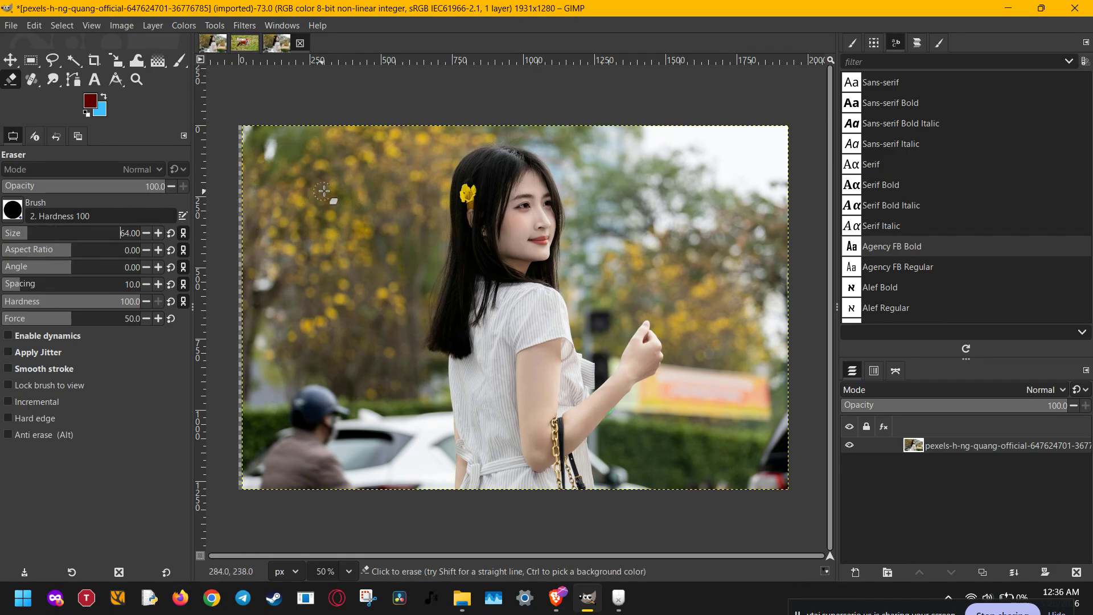
pyautogui.moveTo(367, 166); pyautogui.dragTo(321, 243)
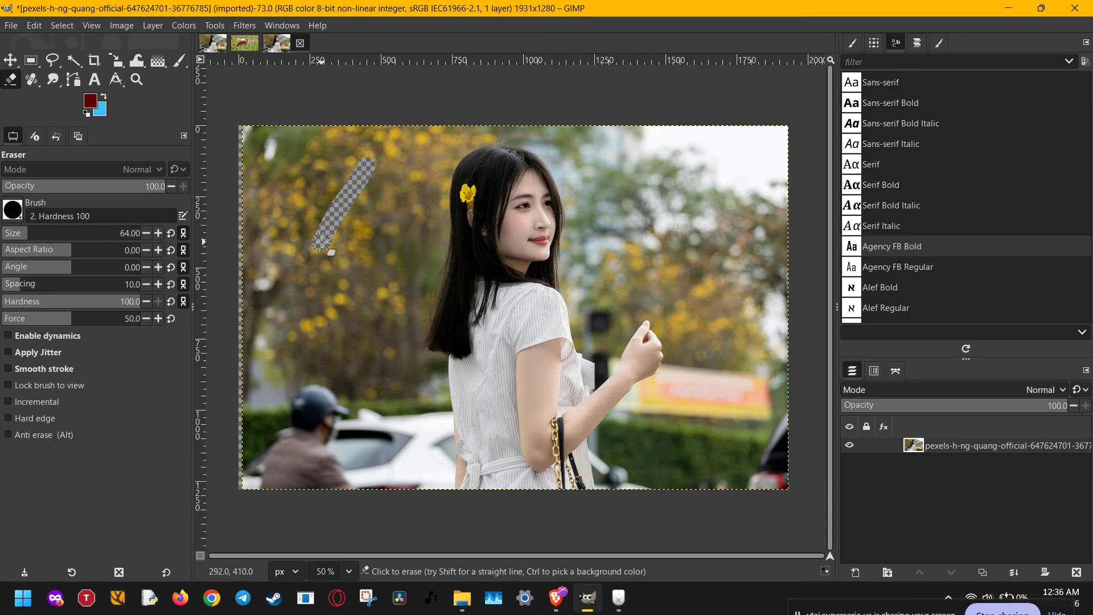
pyautogui.click(76, 234)
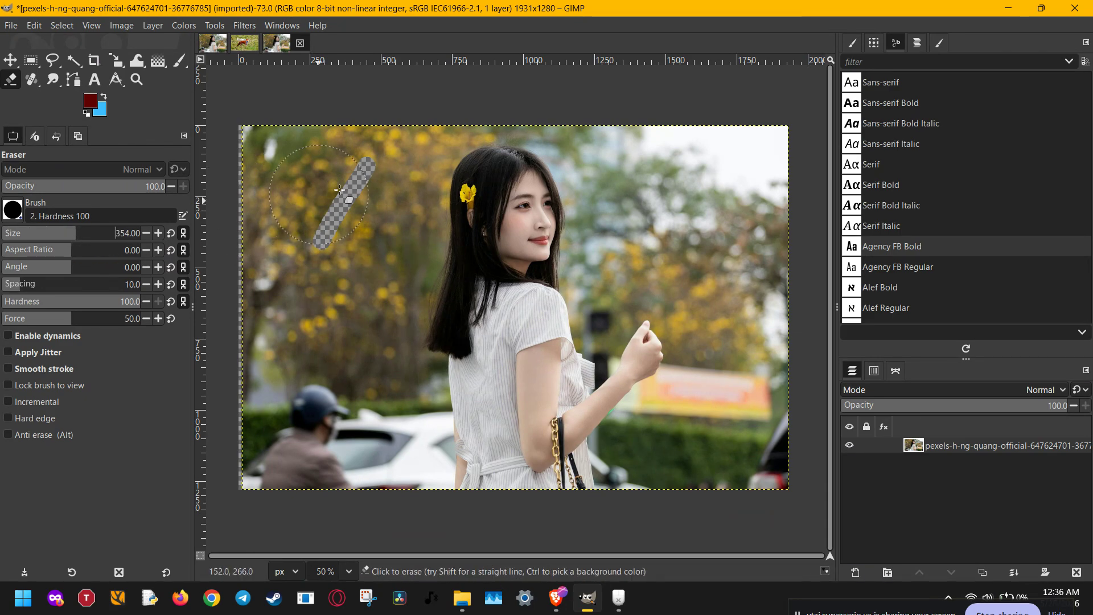
pyautogui.moveTo(379, 158); pyautogui.dragTo(315, 229)
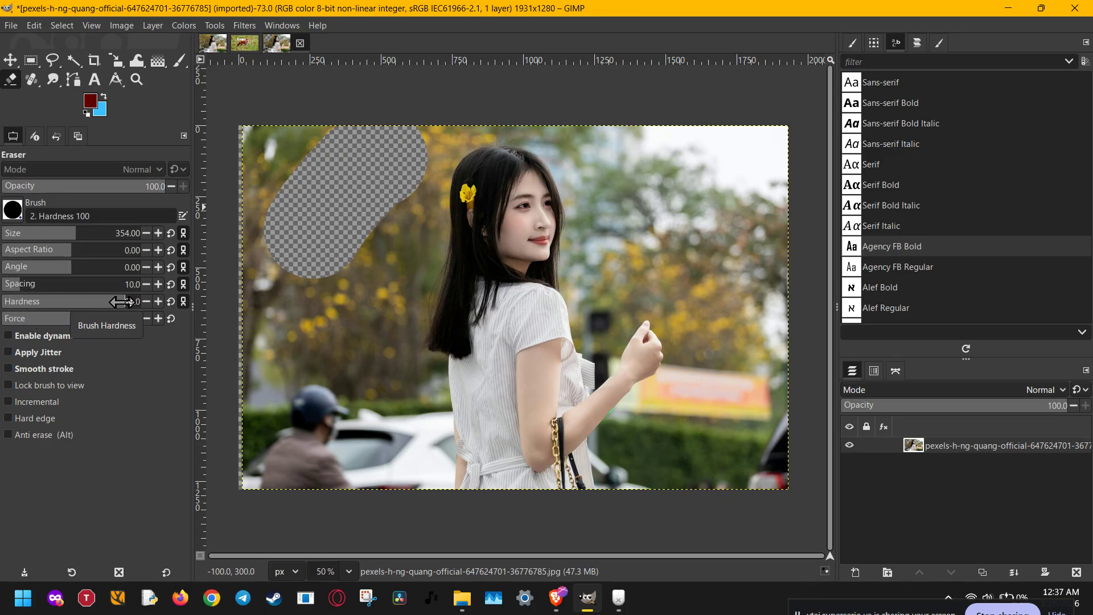
# - Try erasing the lower-left background with brush hardness 3, and again over the same area with hardness 100
pyautogui.moveTo(125, 301); pyautogui.dragTo(4, 302)
pyautogui.moveTo(308, 294)
pyautogui.mouseDown()
pyautogui.moveTo(289, 379)
pyautogui.moveTo(291, 359)
pyautogui.moveTo(336, 305)
pyautogui.moveTo(346, 401)
pyautogui.moveTo(318, 318)
pyautogui.mouseUp()
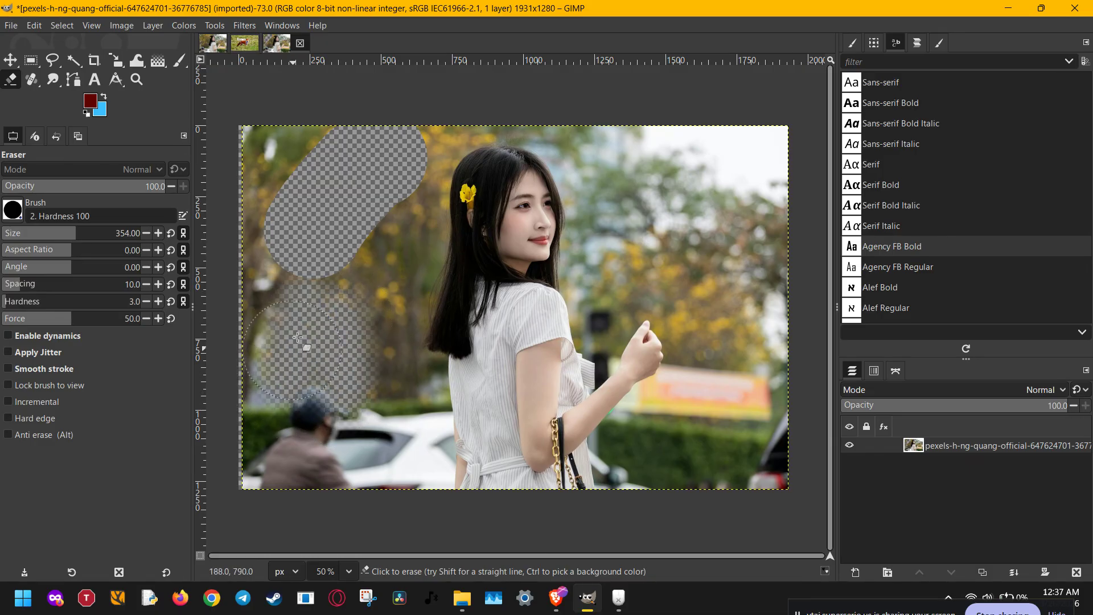
pyautogui.moveTo(6, 310); pyautogui.dragTo(215, 300)
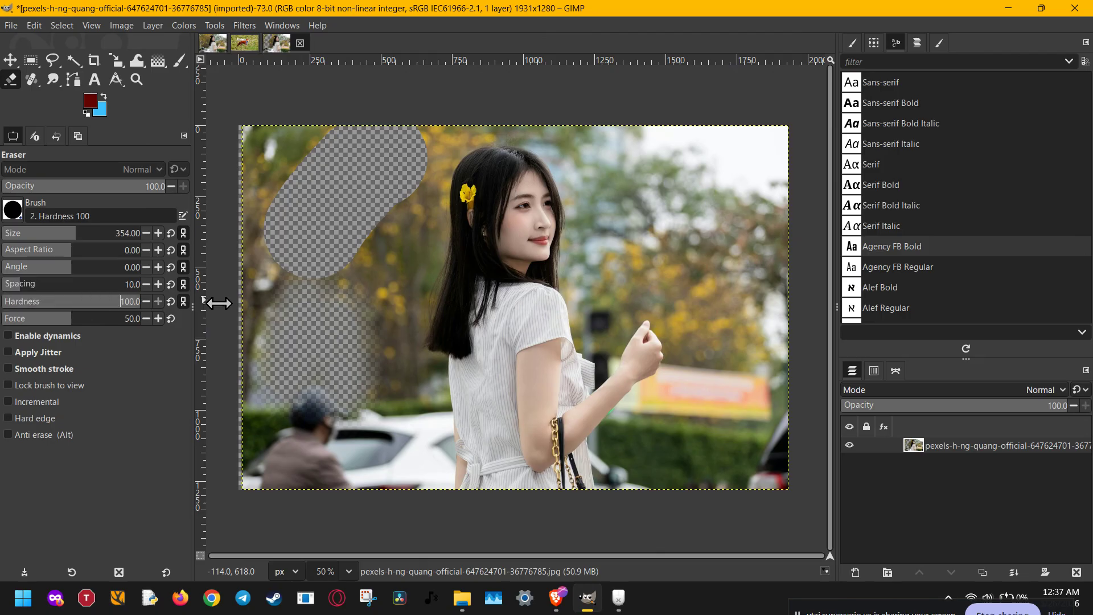
pyautogui.moveTo(307, 274)
pyautogui.mouseDown()
pyautogui.moveTo(284, 359)
pyautogui.moveTo(356, 380)
pyautogui.moveTo(337, 309)
pyautogui.mouseUp()
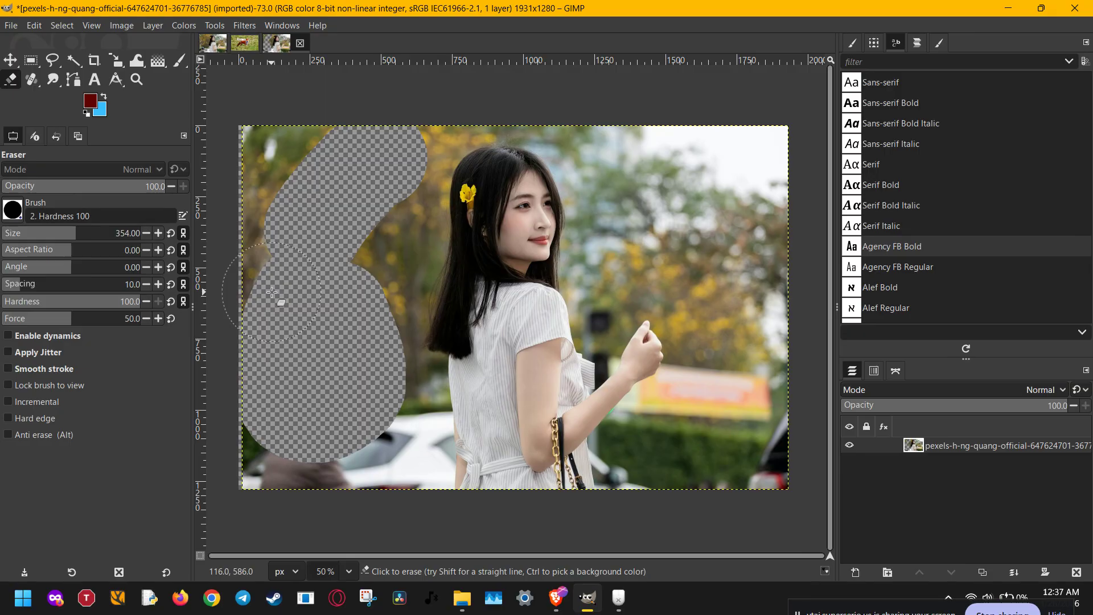
# - Undo all the test eraser strokes on the photo
pyautogui.hotkey('ctrl', 'z')
pyautogui.hotkey('ctrl', 'z')
pyautogui.hotkey('ctrl', 'z')
pyautogui.hotkey('ctrl', 'z')
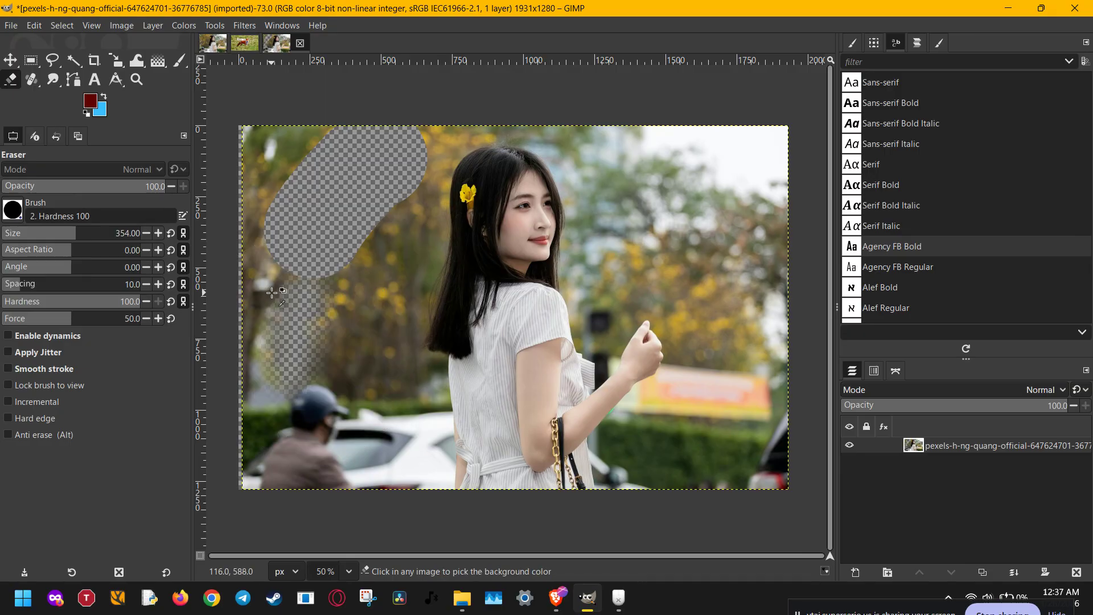
pyautogui.hotkey('ctrl', 'z')
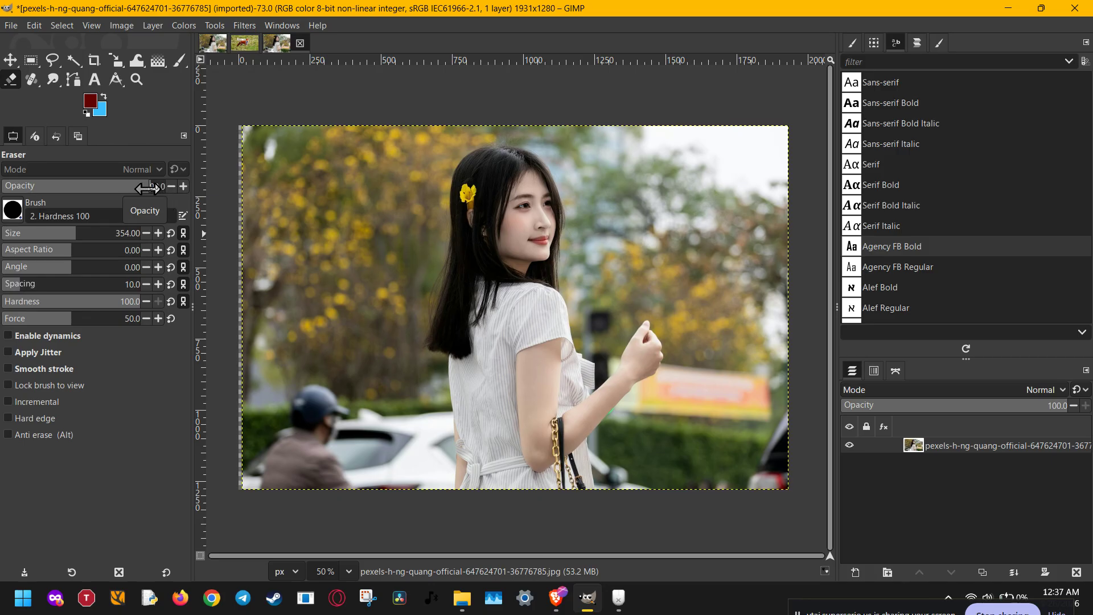
# - Set the eraser opacity to 100, enable Hard edge, and erase an upright patch of background behind the woman to check its edge
pyautogui.moveTo(147, 187)
pyautogui.mouseDown()
pyautogui.moveTo(6, 182)
pyautogui.moveTo(169, 187)
pyautogui.mouseUp()
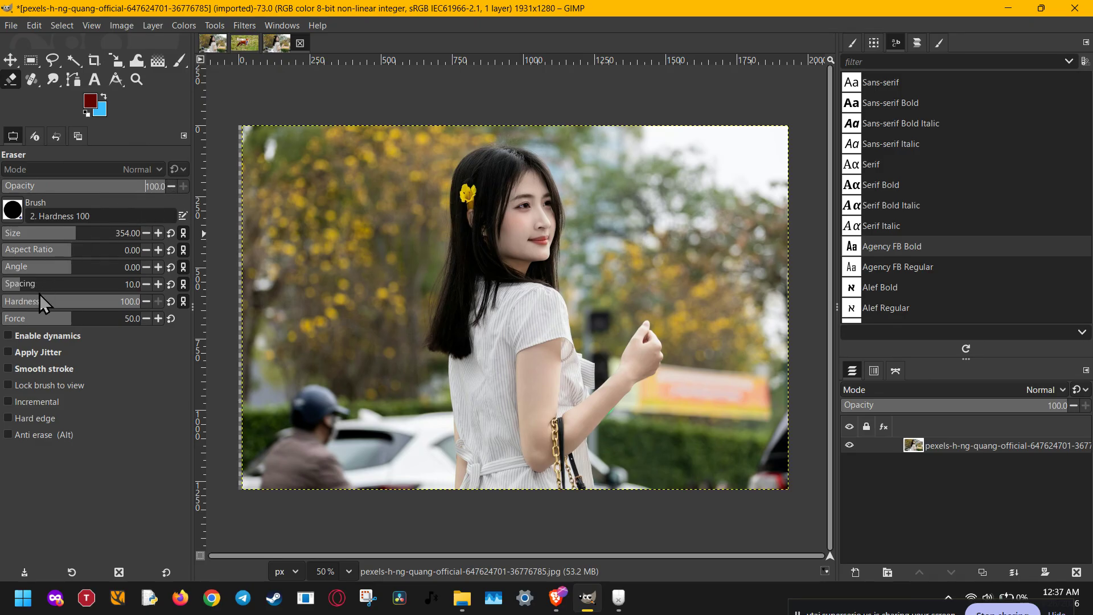
pyautogui.click(38, 419)
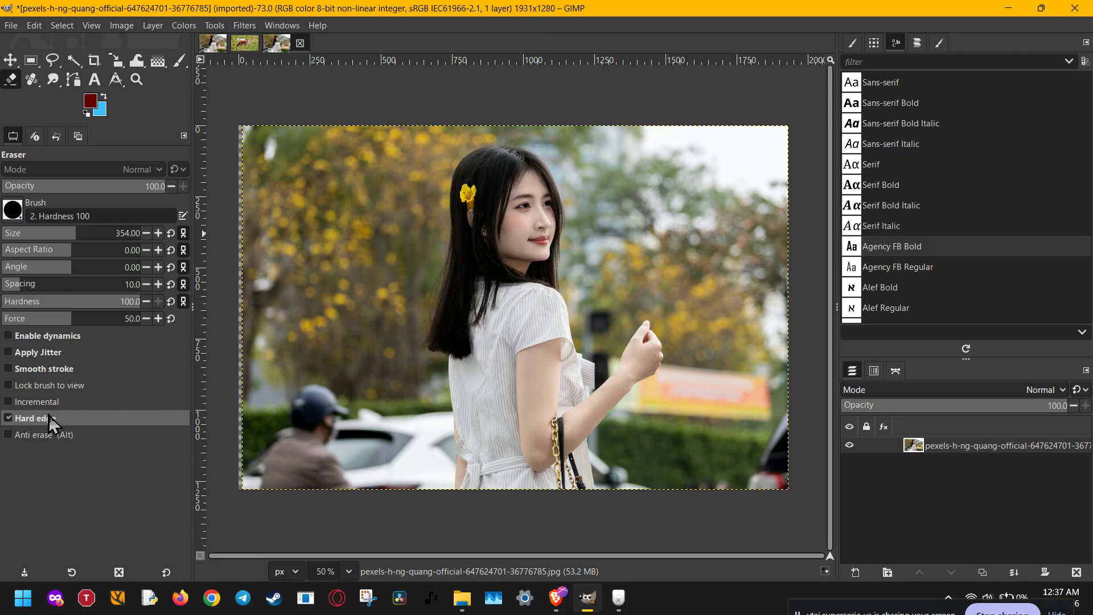
pyautogui.moveTo(353, 234); pyautogui.dragTo(353, 313)
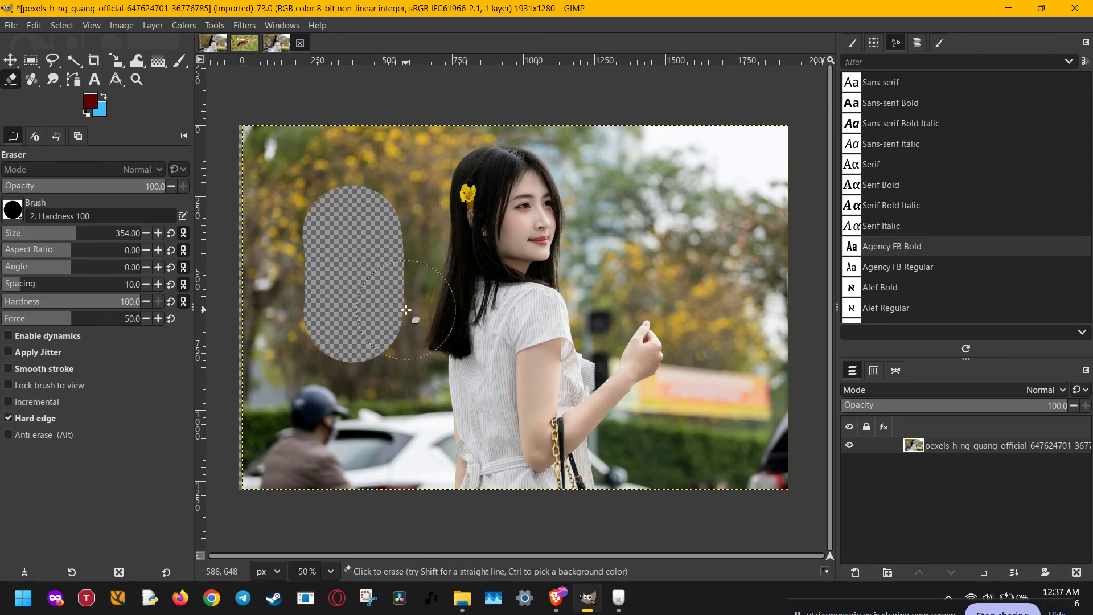
pyautogui.keyDown('ctrl'); pyautogui.scroll(5, 409, 309); pyautogui.keyUp('ctrl')
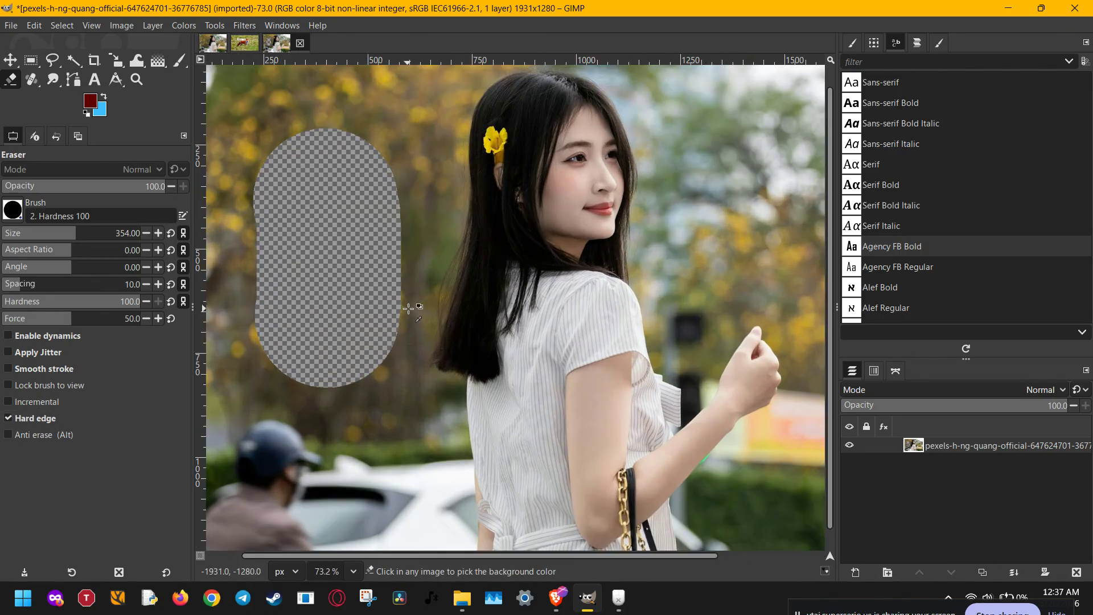
pyautogui.keyDown('ctrl'); pyautogui.scroll(7, 409, 308); pyautogui.keyUp('ctrl')
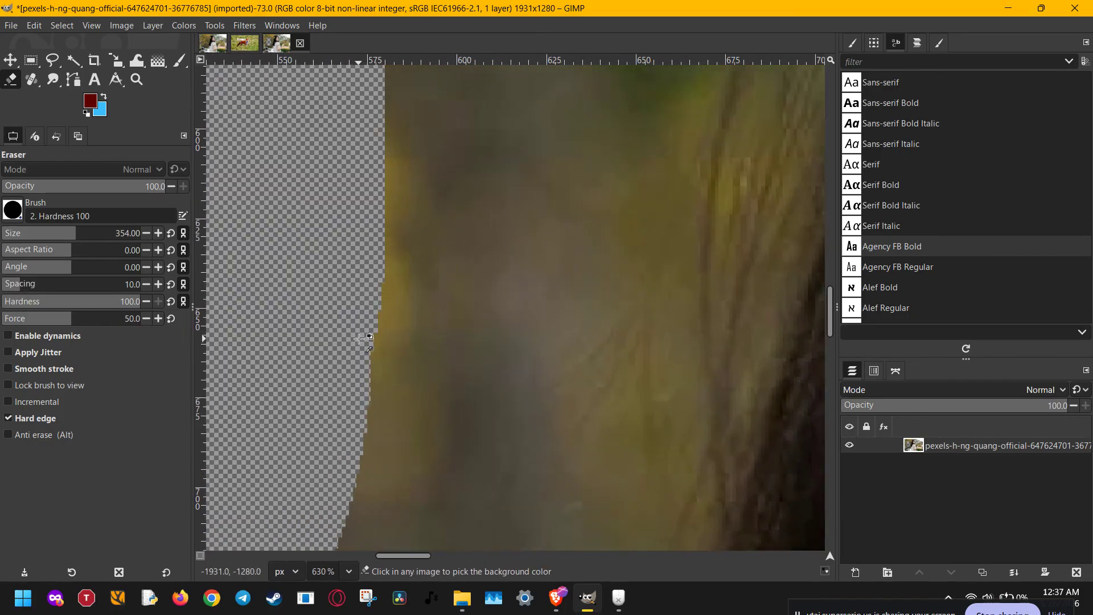
pyautogui.keyDown('ctrl'); pyautogui.scroll(3, 365, 340); pyautogui.keyUp('ctrl')
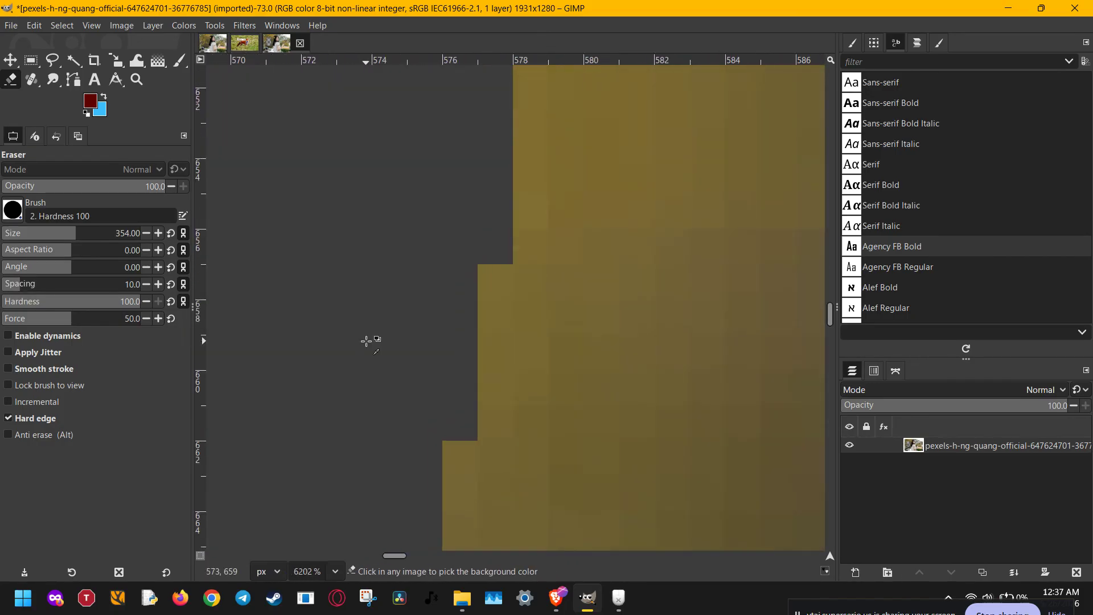
pyautogui.keyDown('ctrl'); pyautogui.scroll(-2, 398, 330); pyautogui.keyUp('ctrl')
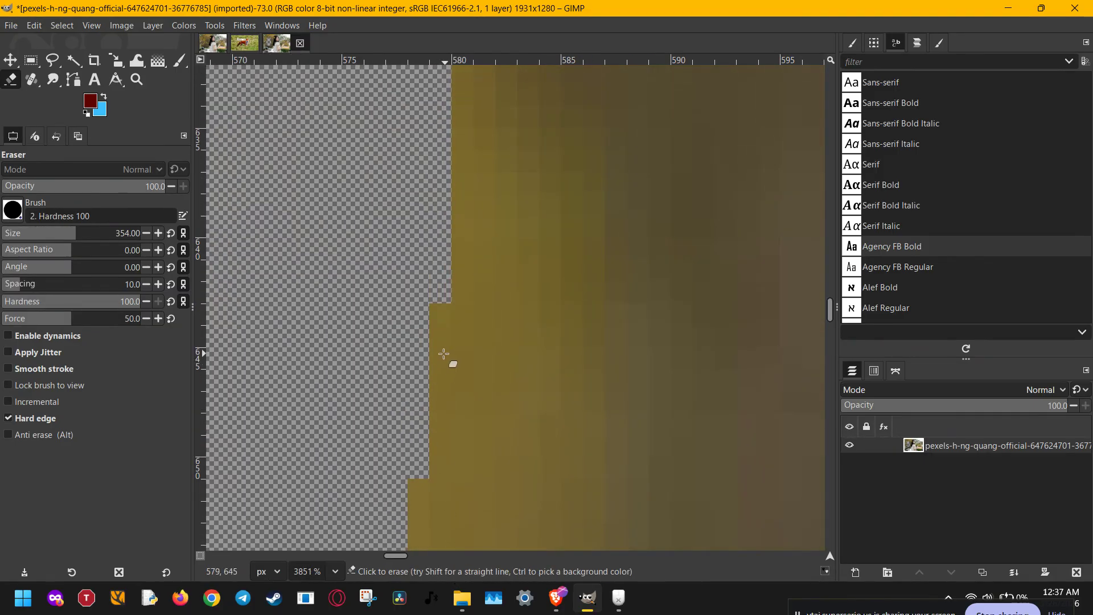
# - Turn off Hard edge and erase a round patch reaching the woman's hair to compare its edge with the hard one
pyautogui.click(46, 422)
pyautogui.keyDown('ctrl'); pyautogui.scroll(-2, 801, 276); pyautogui.keyUp('ctrl')
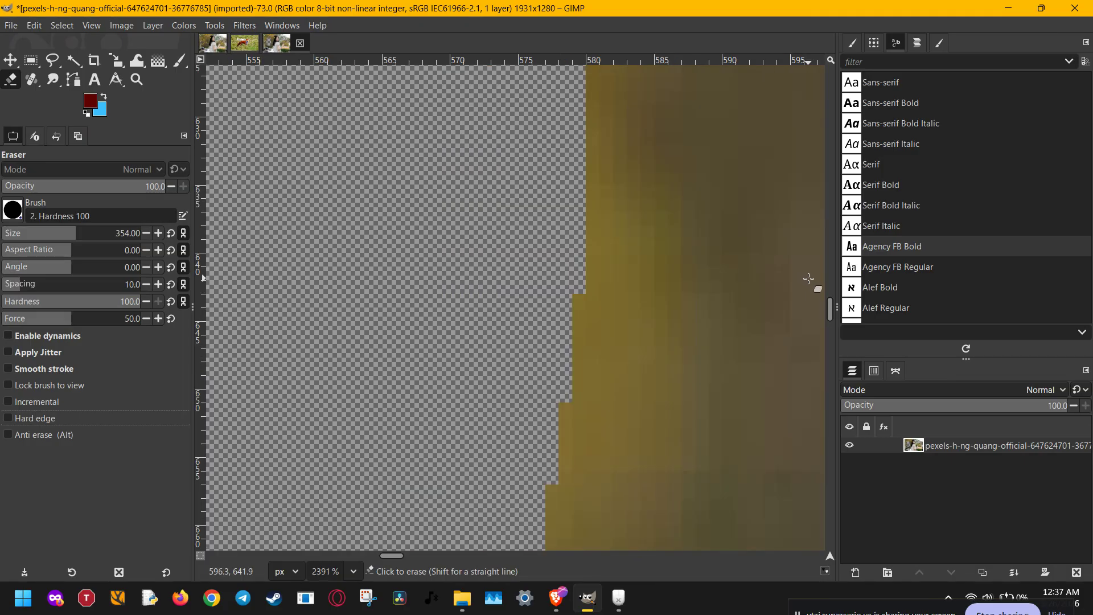
pyautogui.click(677, 344)
pyautogui.keyDown('ctrl'); pyautogui.scroll(-4, 773, 364); pyautogui.keyUp('ctrl')
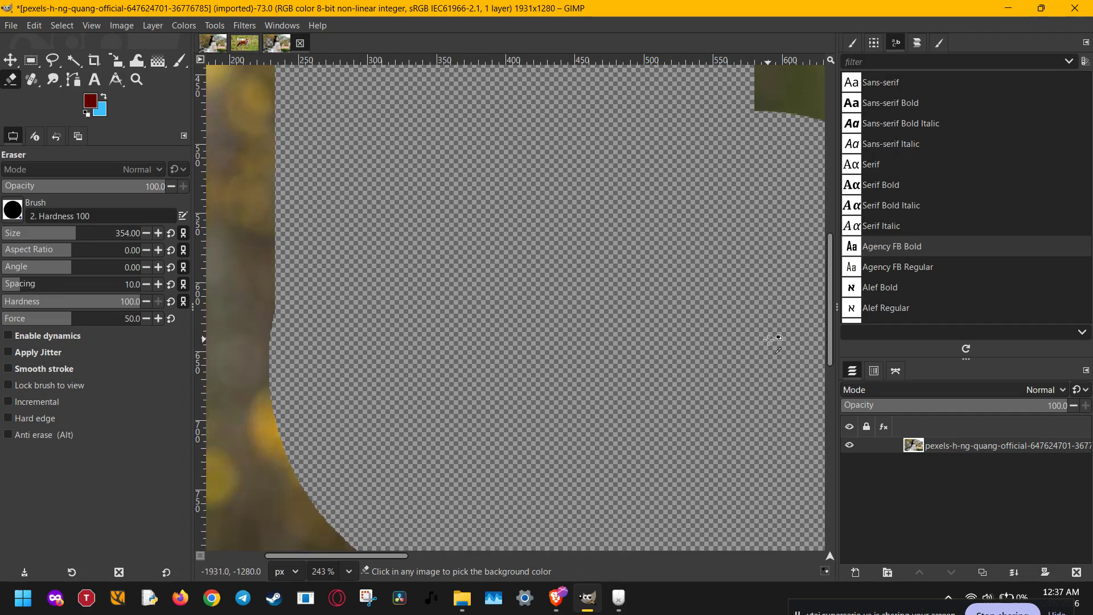
pyautogui.keyDown('ctrl'); pyautogui.scroll(-1, 768, 340); pyautogui.keyUp('ctrl')
pyautogui.moveTo(776, 323); pyautogui.dragTo(429, 444)
pyautogui.keyDown('ctrl'); pyautogui.scroll(5, 469, 366); pyautogui.keyUp('ctrl')
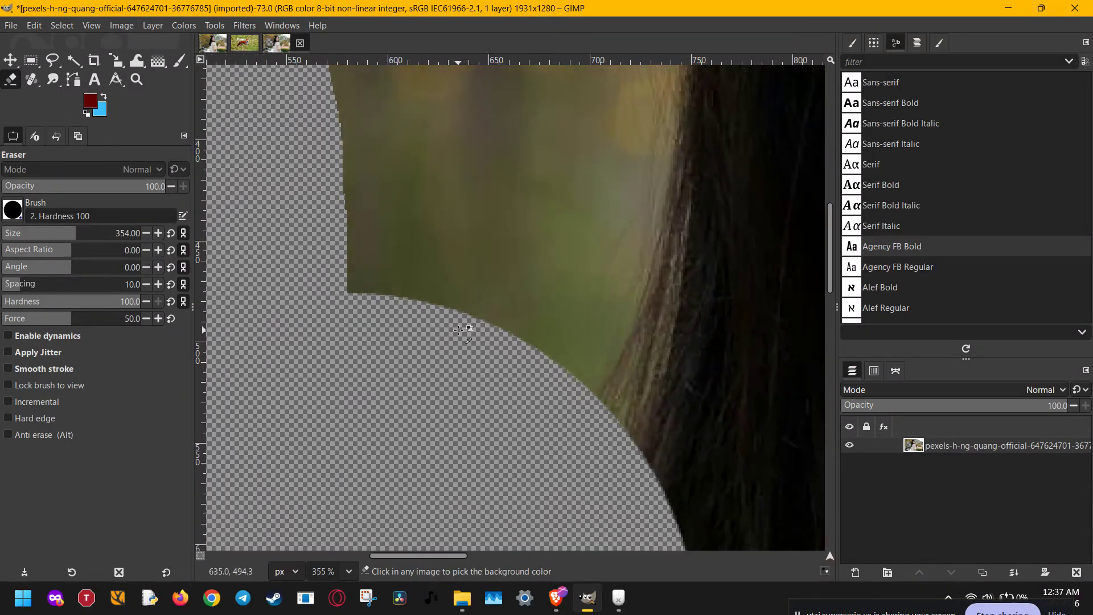
pyautogui.keyDown('ctrl'); pyautogui.scroll(-1, 459, 330); pyautogui.keyUp('ctrl')
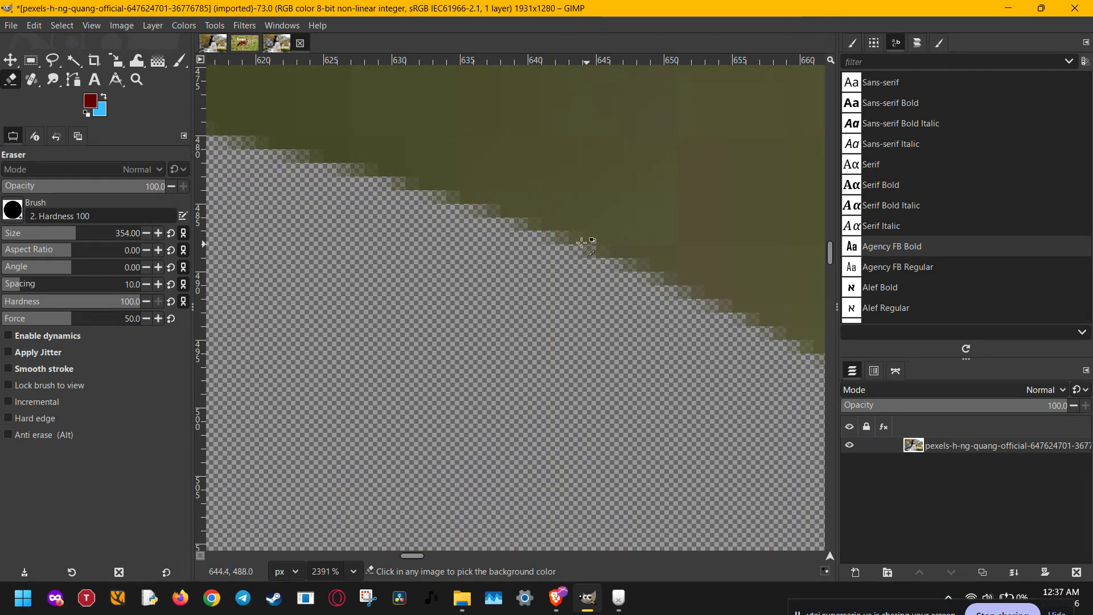
pyautogui.keyDown('ctrl'); pyautogui.scroll(-1, 561, 242); pyautogui.keyUp('ctrl')
pyautogui.keyDown('ctrl'); pyautogui.scroll(-9, 561, 242); pyautogui.keyUp('ctrl')
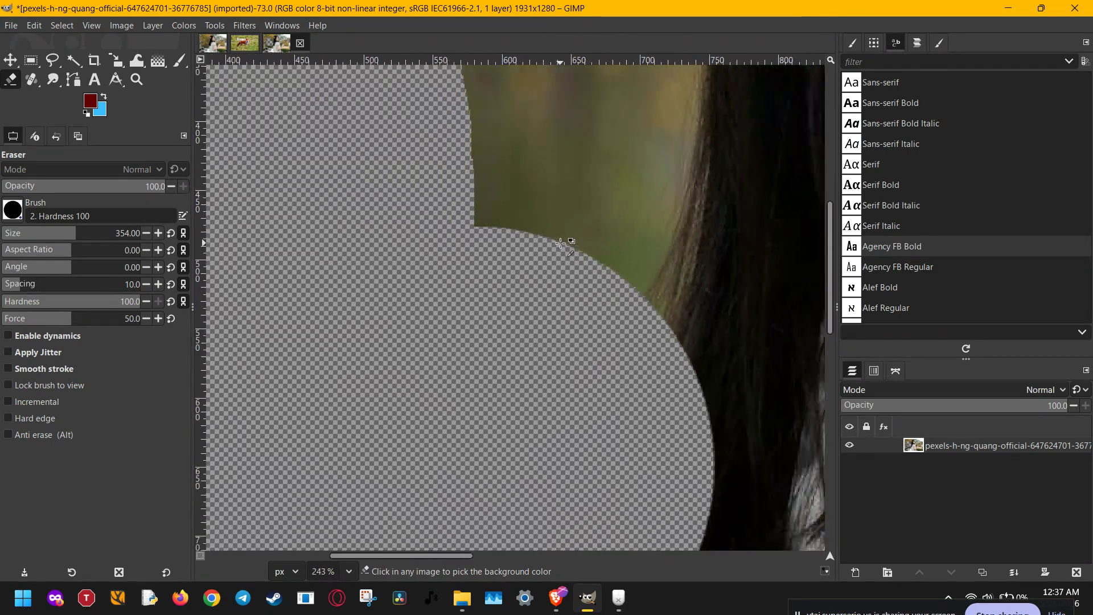
pyautogui.keyDown('ctrl'); pyautogui.scroll(-2, 560, 242); pyautogui.keyUp('ctrl')
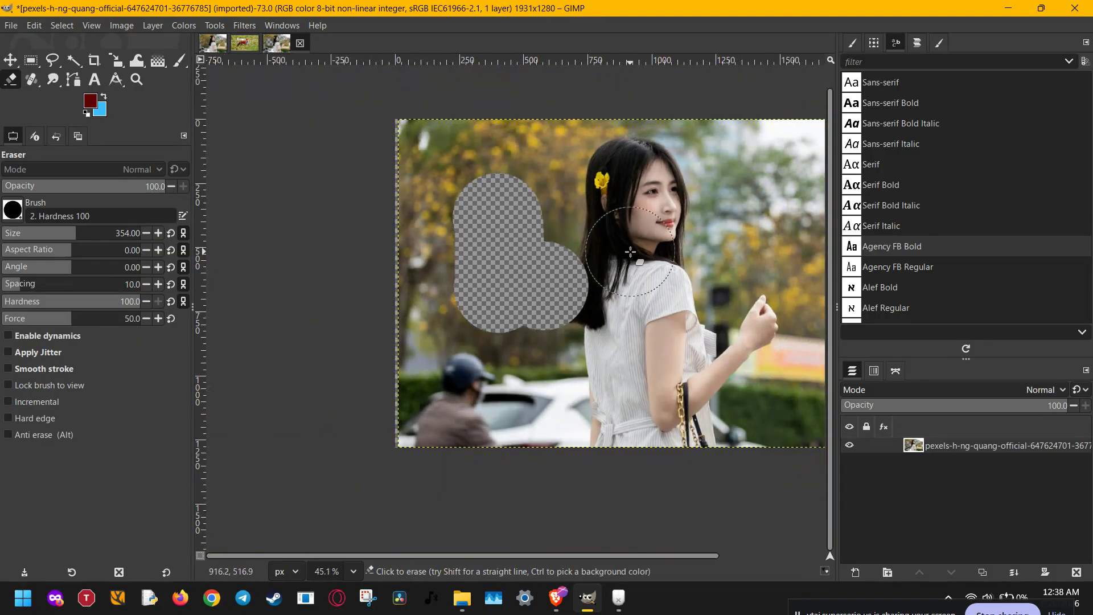
pyautogui.keyDown('ctrl'); pyautogui.scroll(1, 524, 273); pyautogui.keyUp('ctrl')
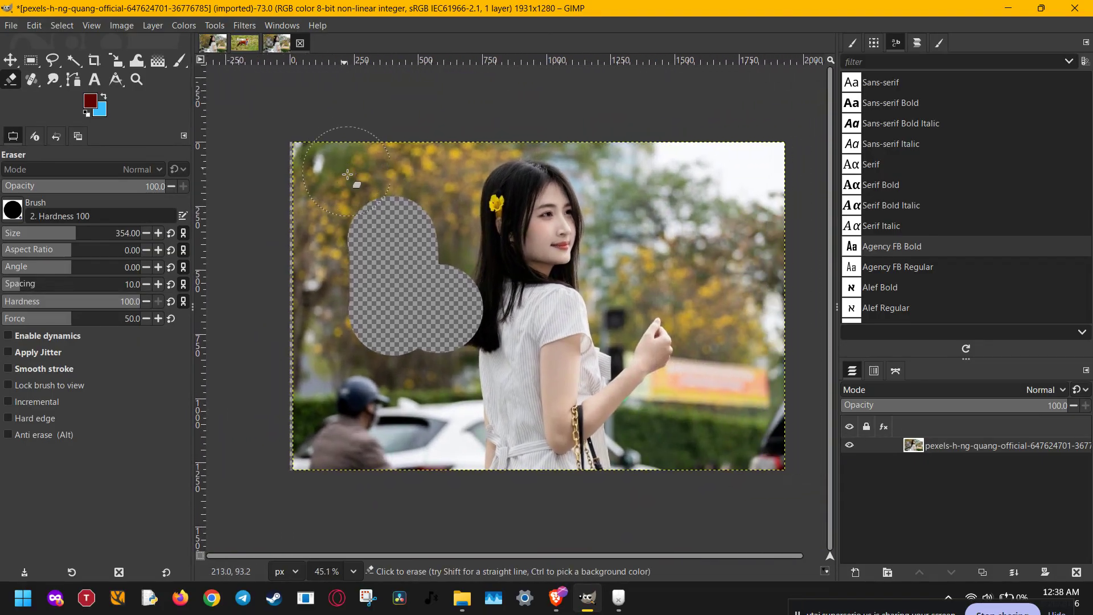
# - Restore the erased patches behind the woman by anti-erasing over them
pyautogui.moveTo(347, 173)
pyautogui.keyDown('alt'); pyautogui.mouseDown()
pyautogui.moveTo(349, 200)
pyautogui.moveTo(390, 208)
pyautogui.moveTo(364, 248)
pyautogui.moveTo(418, 253)
pyautogui.moveTo(349, 326)
pyautogui.moveTo(442, 319)
pyautogui.moveTo(405, 353)
pyautogui.moveTo(464, 282)
pyautogui.mouseUp(); pyautogui.keyUp('alt')
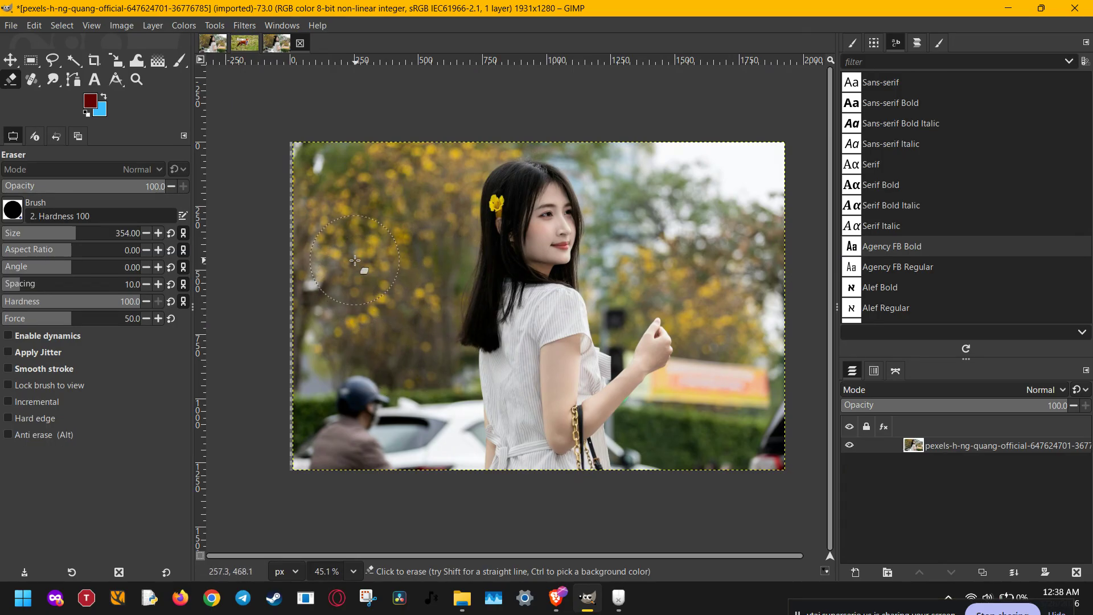
# - Erase a full-height strip along the photo's left side and bring it back by anti-erasing over it
pyautogui.moveTo(339, 151)
pyautogui.mouseDown()
pyautogui.moveTo(272, 263)
pyautogui.moveTo(301, 238)
pyautogui.moveTo(324, 240)
pyautogui.moveTo(299, 472)
pyautogui.mouseUp()
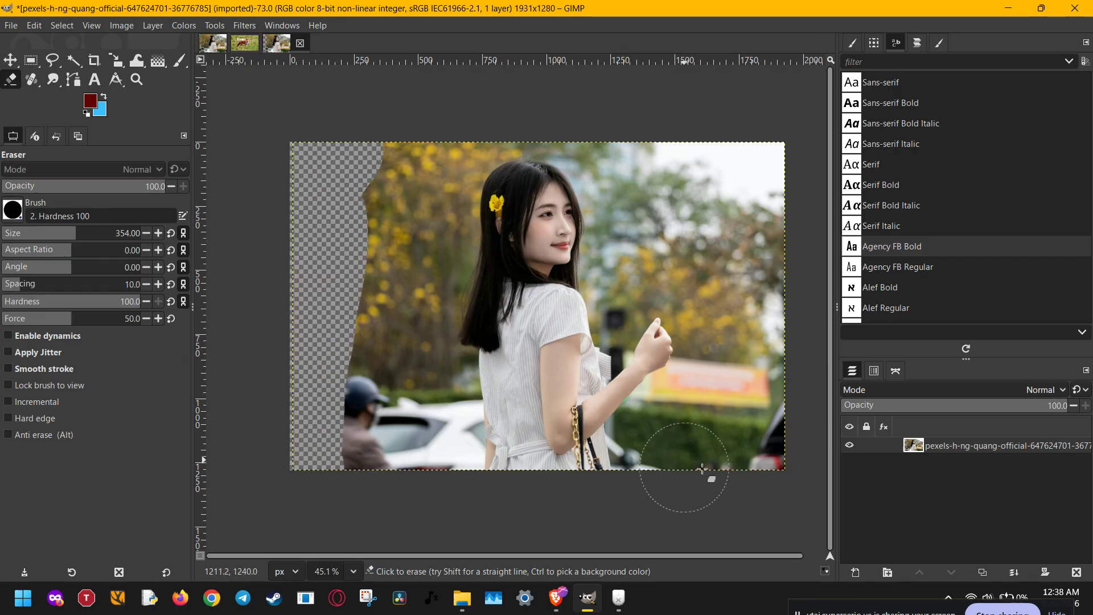
pyautogui.rightClick(930, 453)
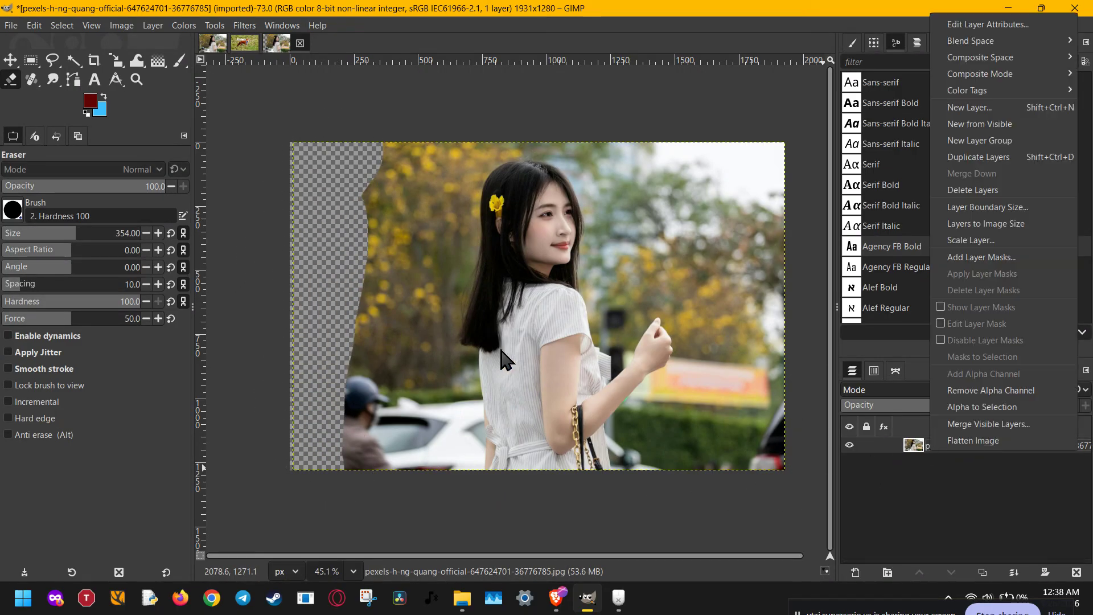
pyautogui.click(338, 278)
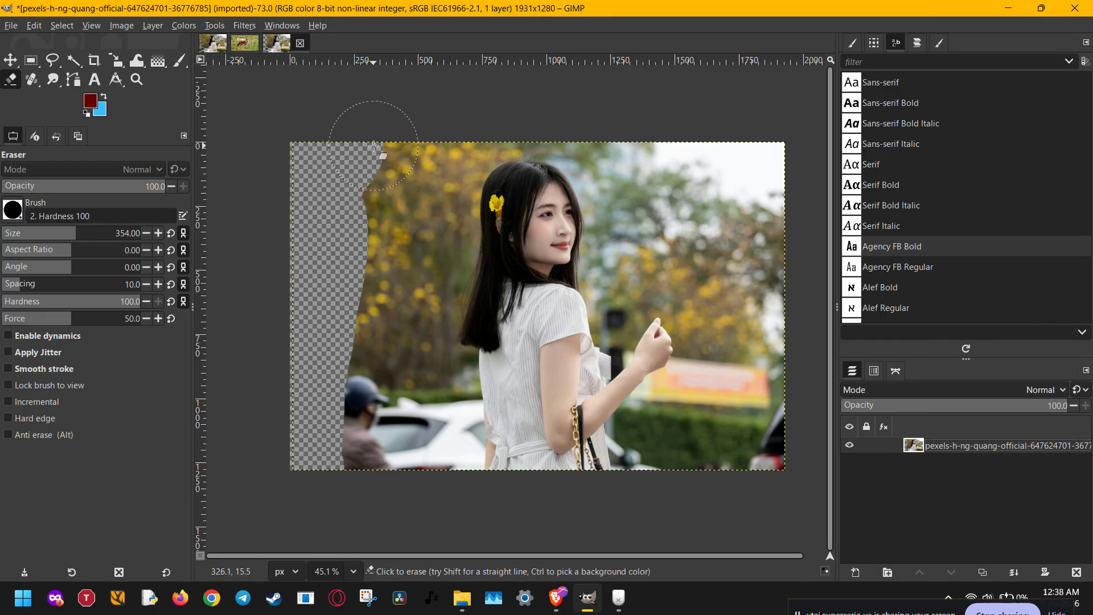
pyautogui.moveTo(373, 147)
pyautogui.mouseDown()
pyautogui.moveTo(349, 279)
pyautogui.moveTo(327, 154)
pyautogui.moveTo(317, 493)
pyautogui.mouseUp()
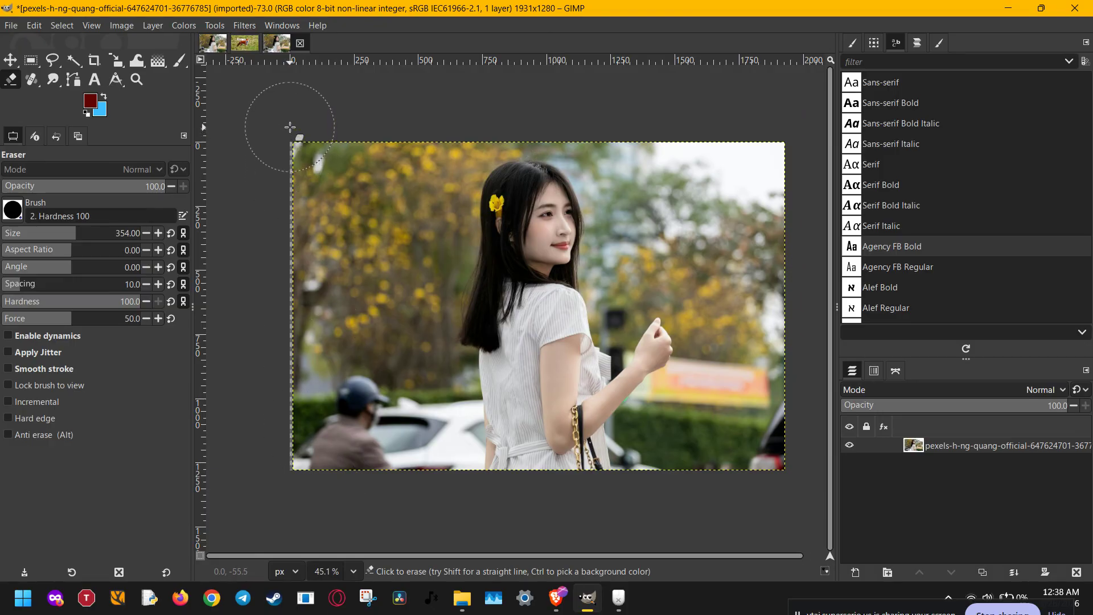
# - Erase connected straight lines zigzagging across the photo from its upper-left corner down, up, diagonally to the lower-right corner and up to the upper-right
pyautogui.click(321, 167)
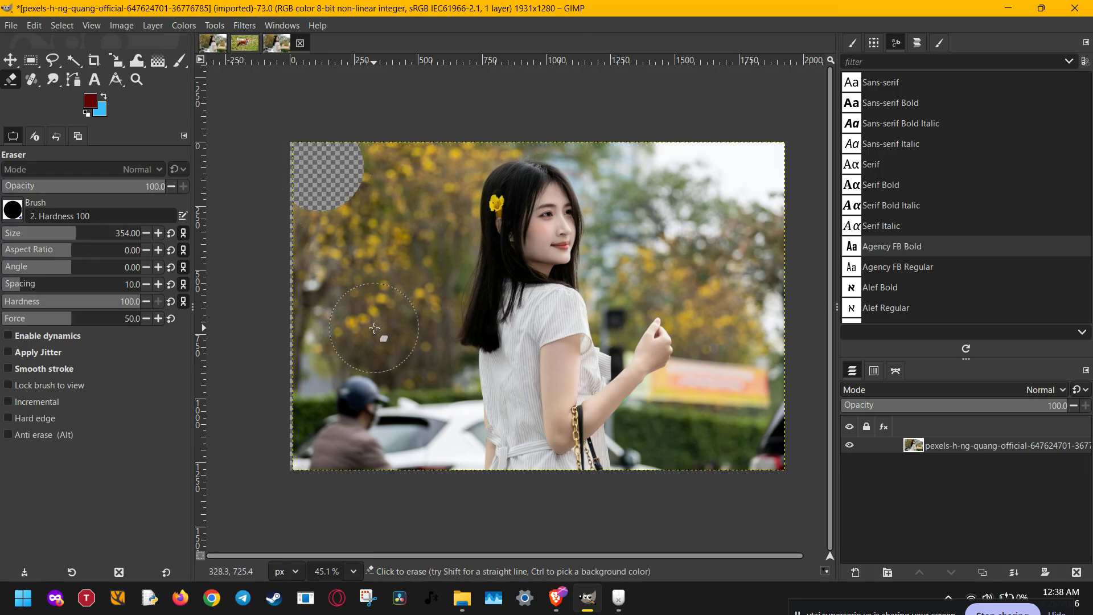
pyautogui.keyDown('shift'); pyautogui.click(409, 444); pyautogui.keyUp('shift')
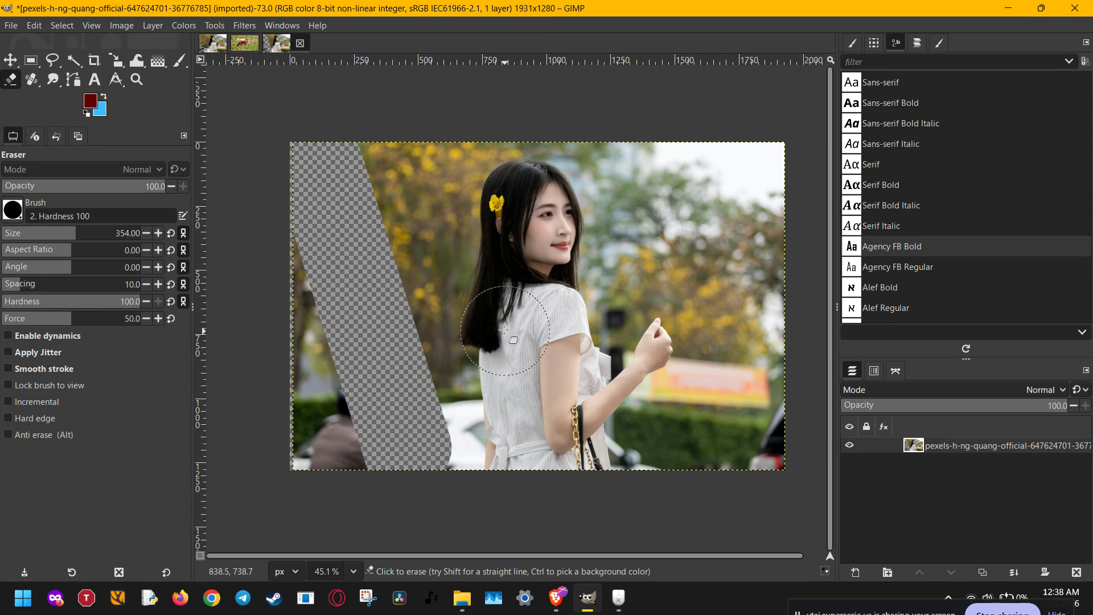
pyautogui.keyDown('shift'); pyautogui.click(455, 157); pyautogui.keyUp('shift')
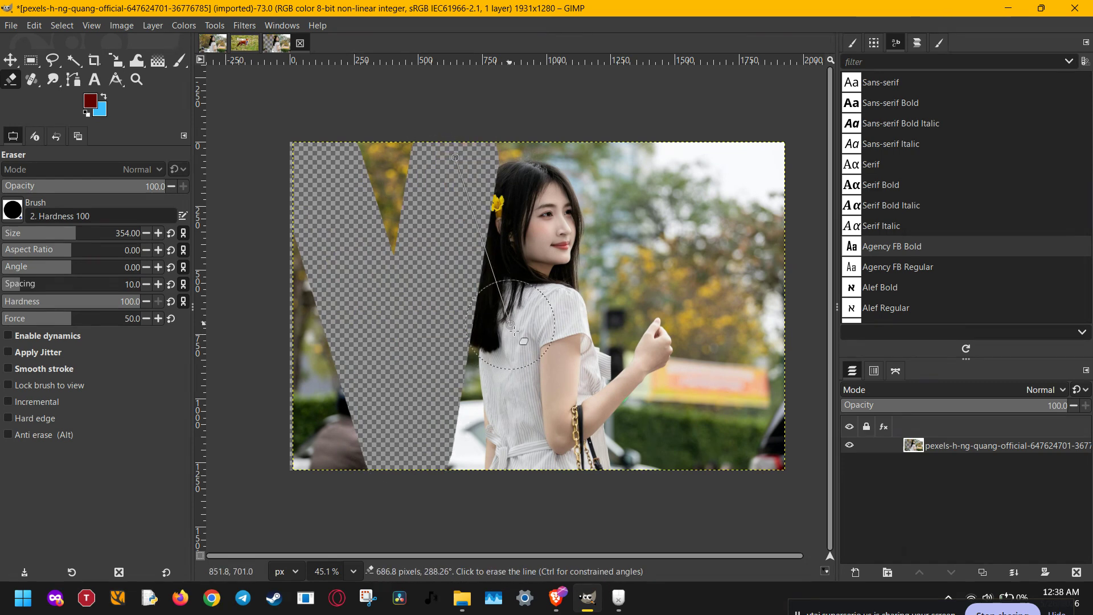
pyautogui.keyDown('shift'); pyautogui.click(781, 464); pyautogui.keyUp('shift')
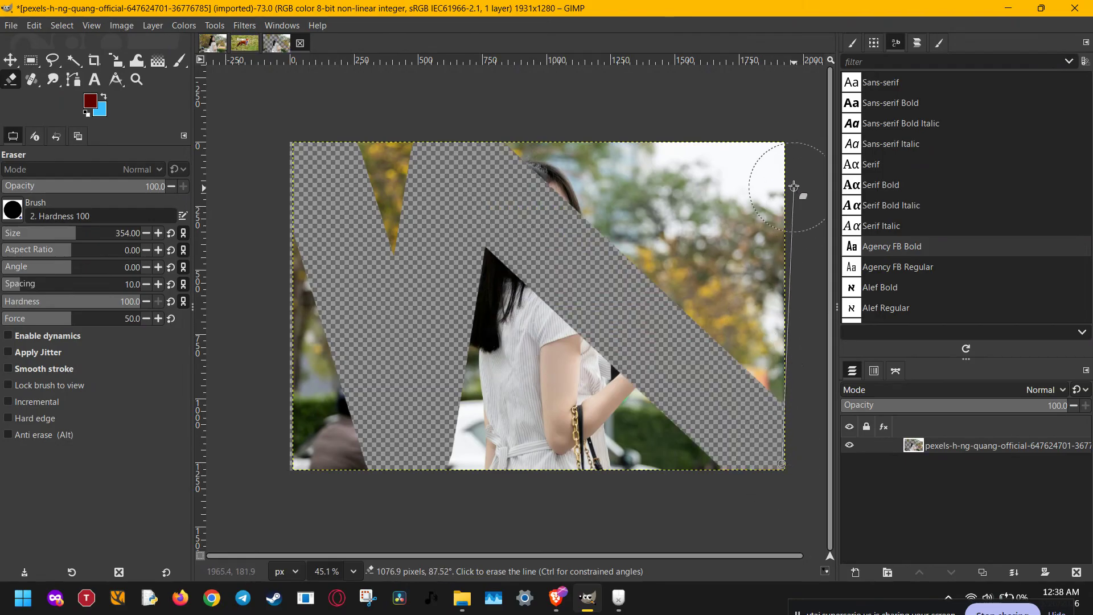
pyautogui.keyDown('shift'); pyautogui.click(772, 165); pyautogui.keyUp('shift')
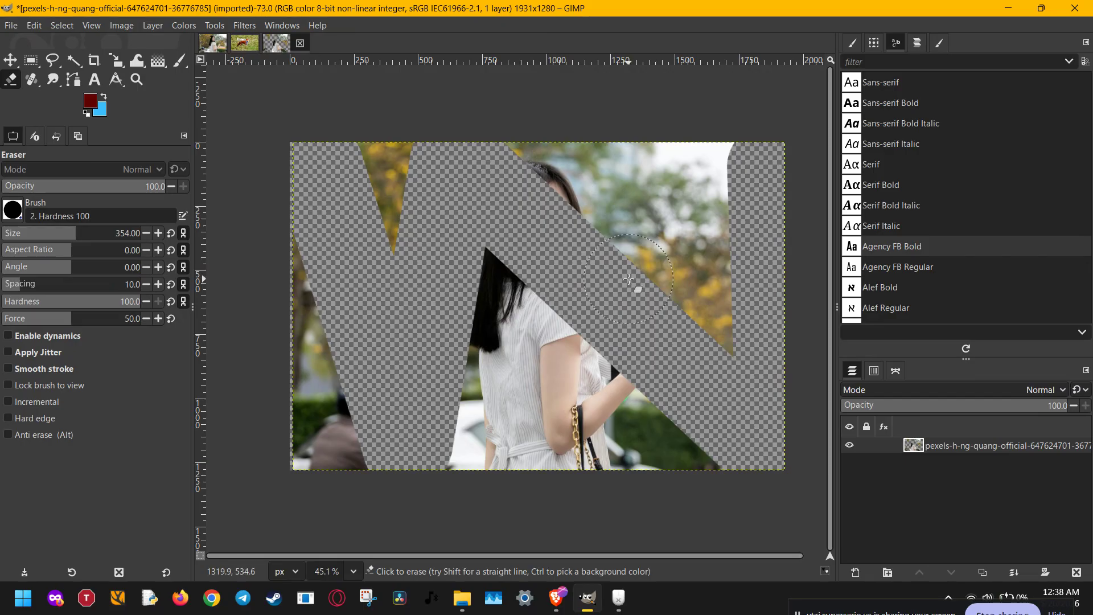
# - Undo all the straight-line eraser strokes and the starting dab in the photo's upper-left corner
pyautogui.hotkey('ctrl', 'z')
pyautogui.hotkey('ctrl', 'z')
pyautogui.hotkey('ctrl', 'z')
pyautogui.hotkey('ctrl', 'z')
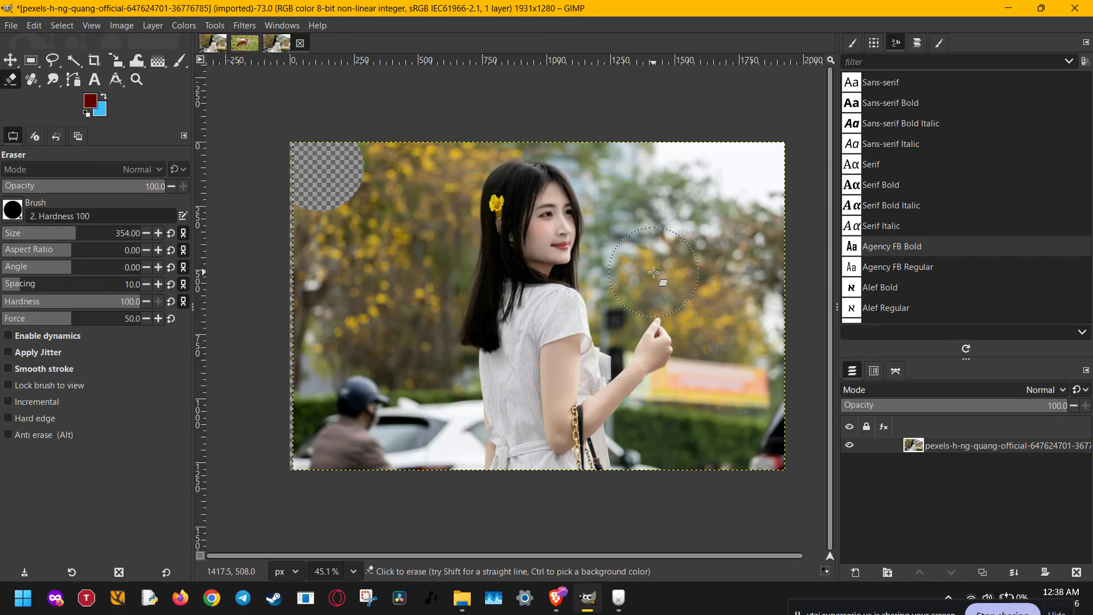
pyautogui.hotkey('ctrl', 'z')
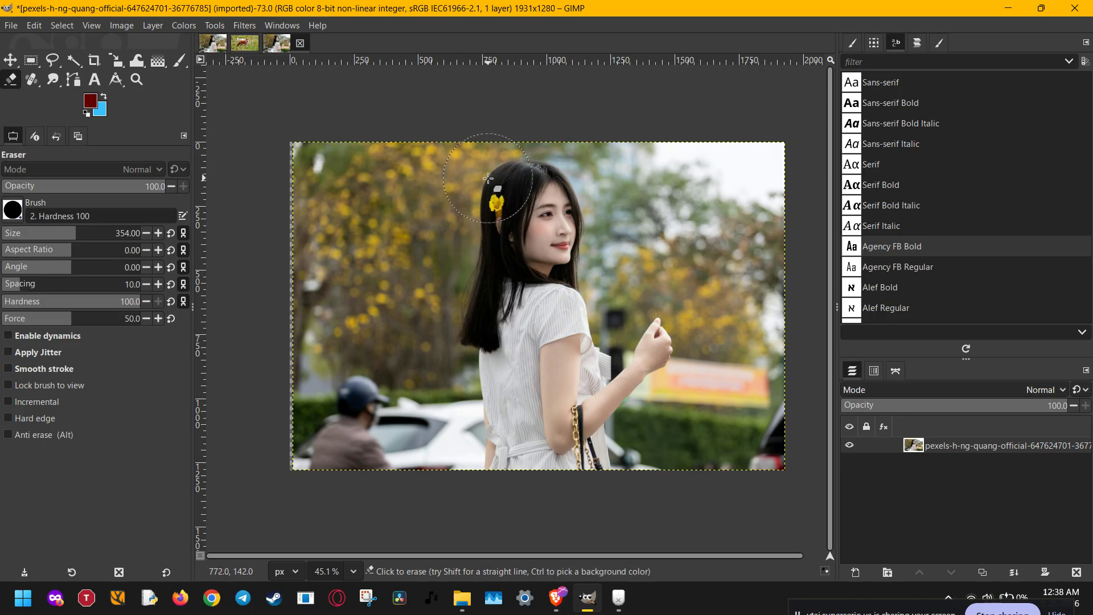
pyautogui.click(1003, 613)
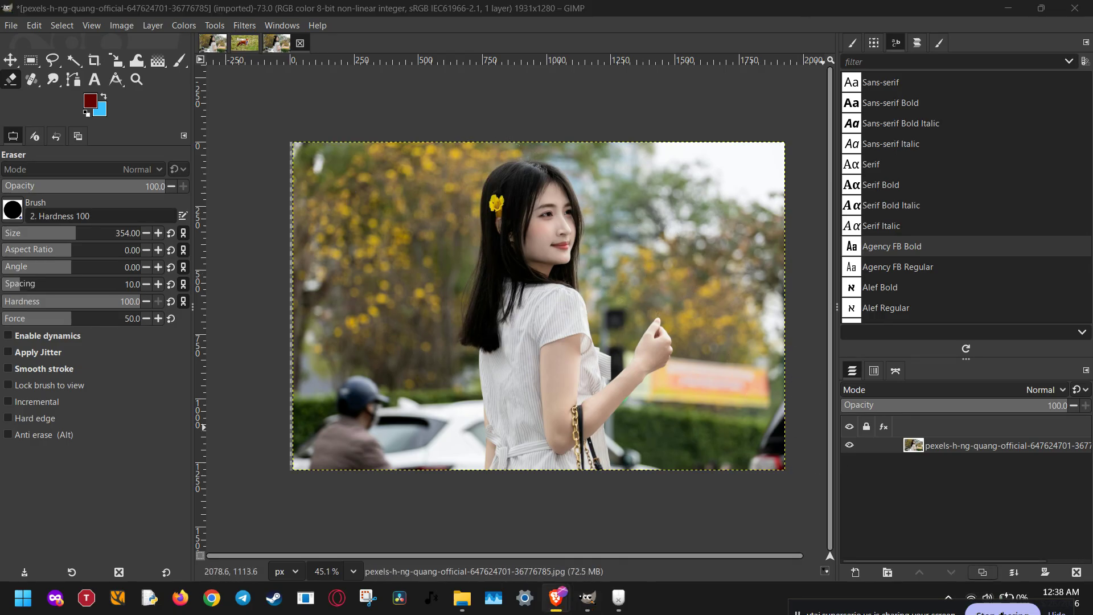